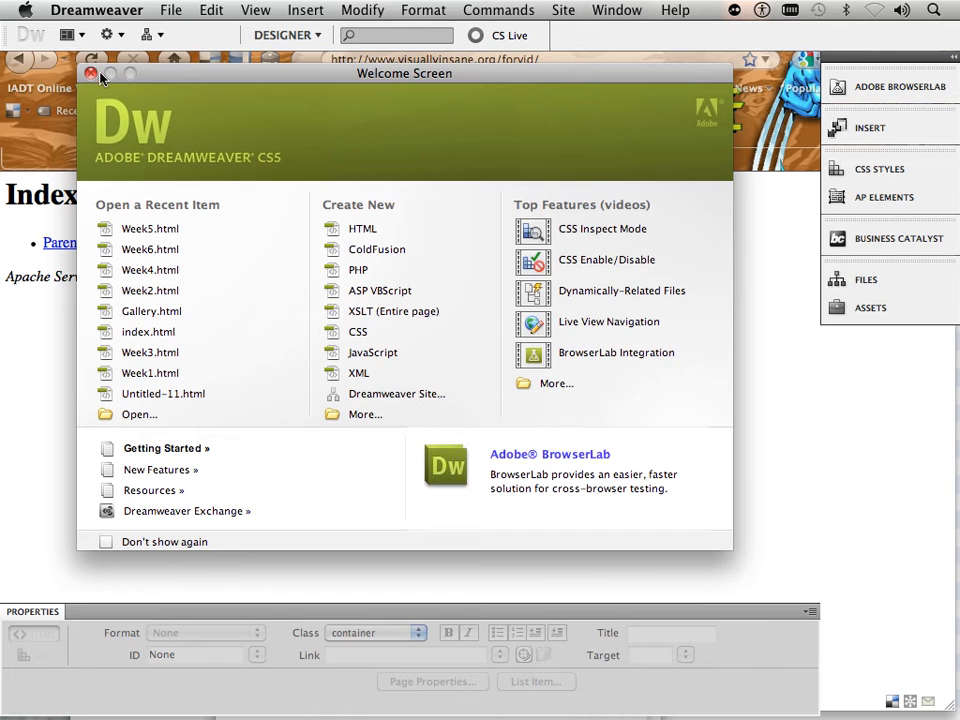
- Create a blank HTML page with the 2 column liquid, left sidebar, header and footer layout, its layout CSS in a new file
left_click(90, 73)
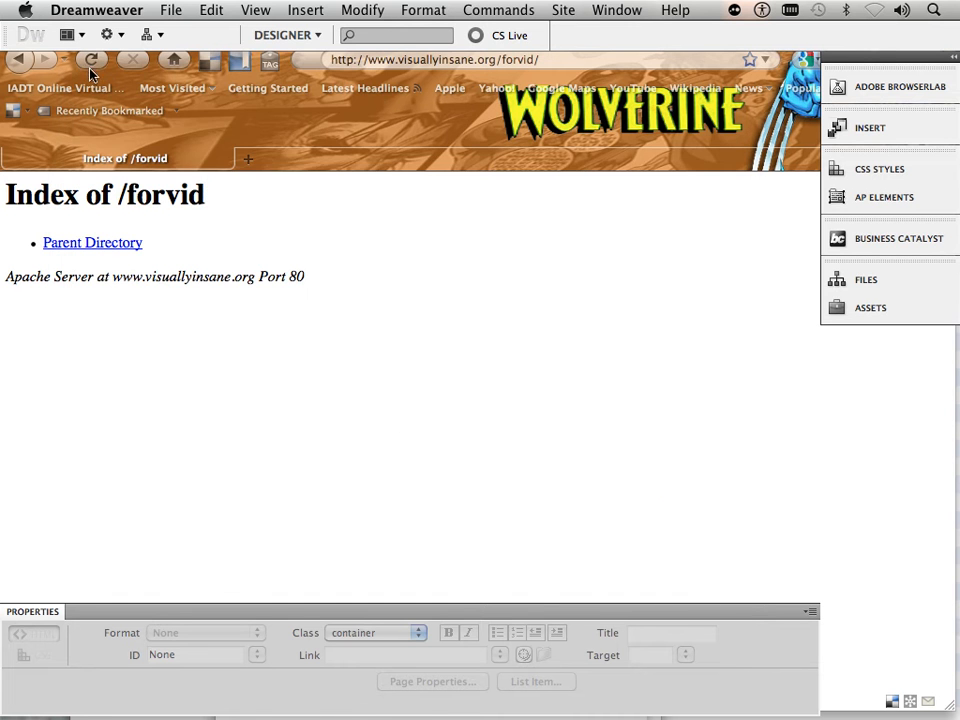
left_click(163, 9)
left_click(175, 35)
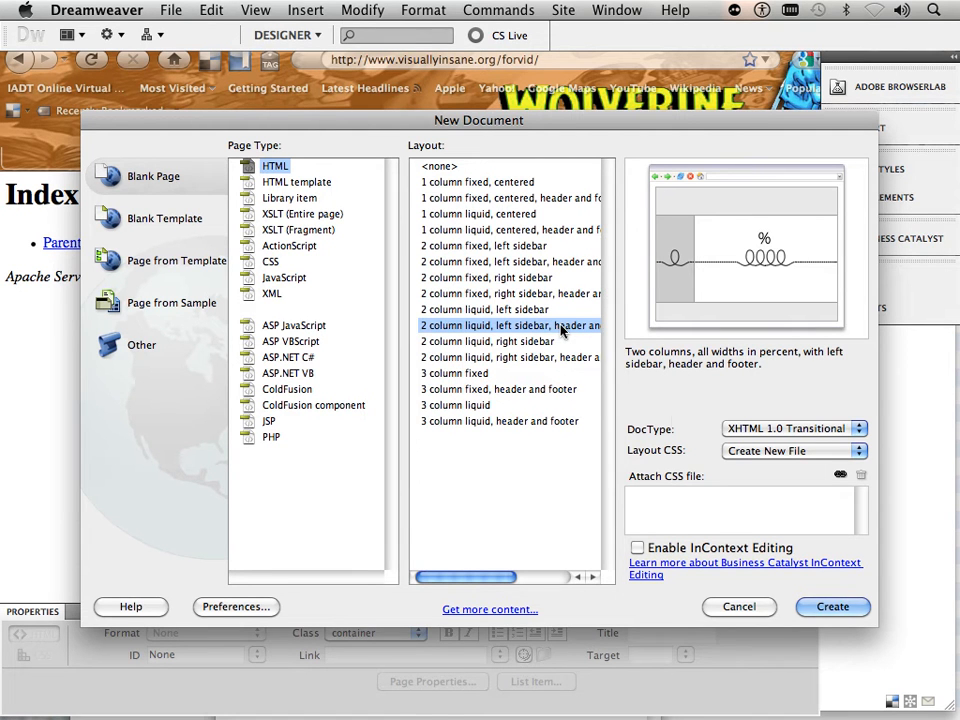
left_click(768, 452)
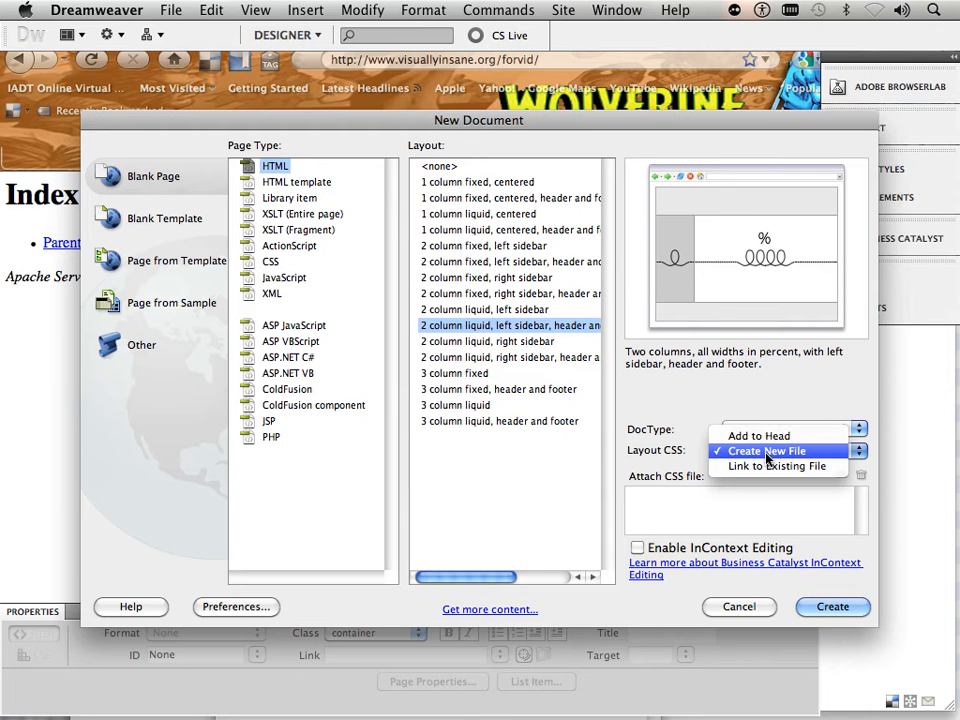
left_click(762, 452)
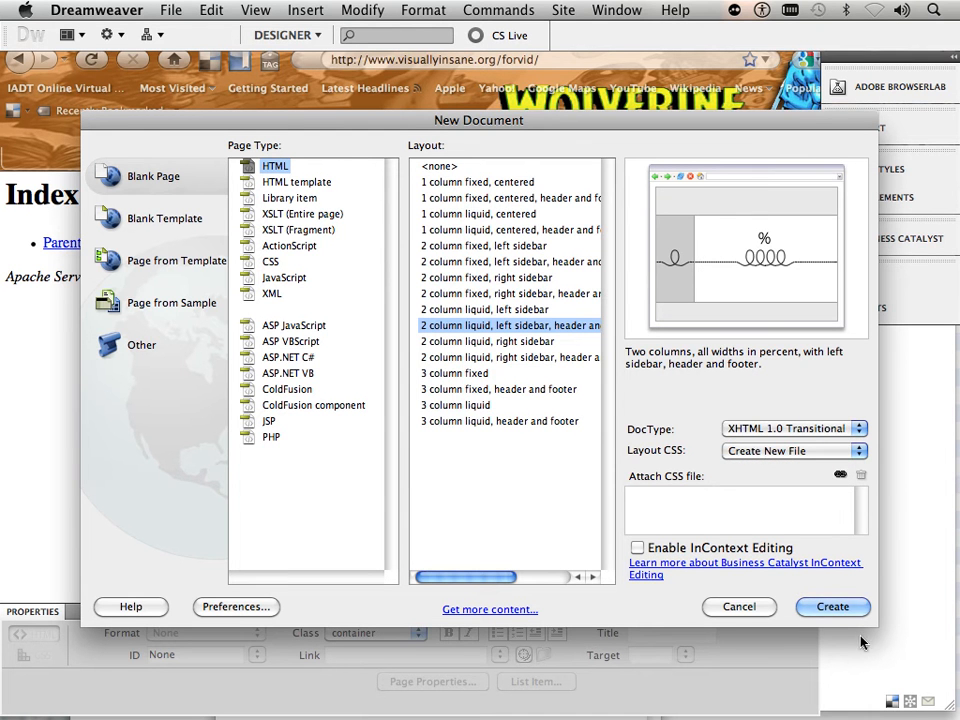
left_click(848, 609)
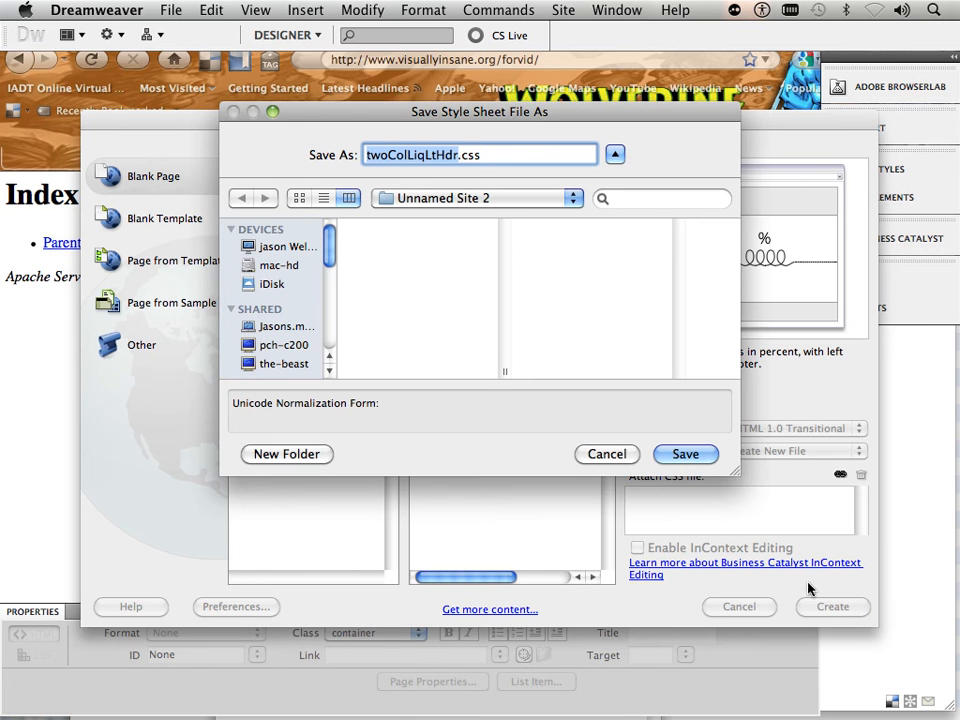
- Save the layout style sheet as pineapple.css in the site folder on the Desktop, replacing the existing file
left_click(418, 200)
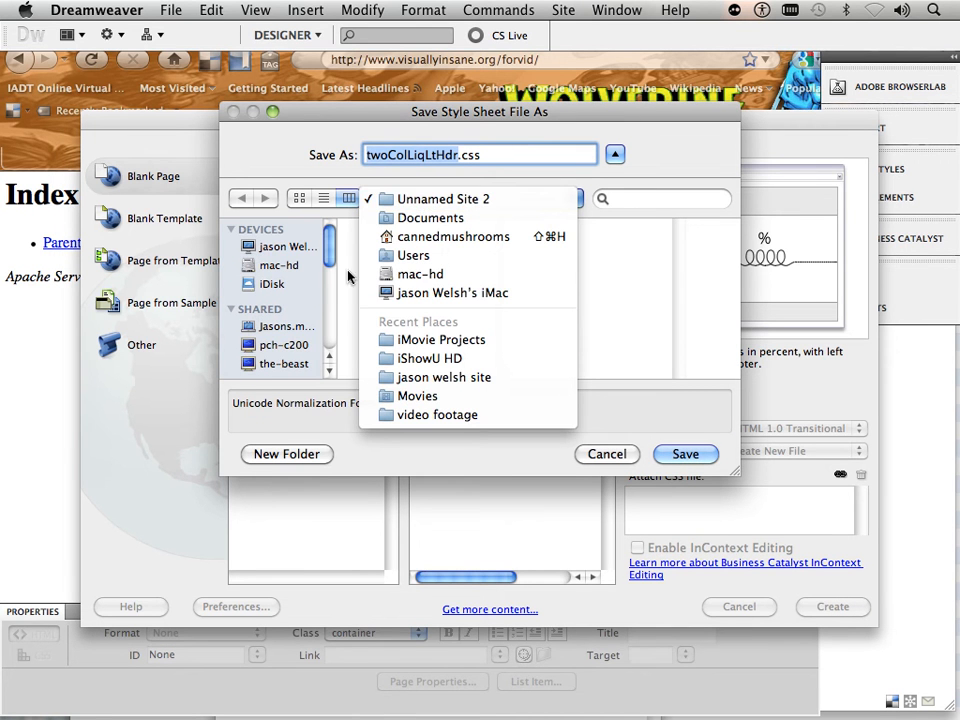
left_click(328, 242)
scroll(323, 273, "down", 3)
scroll(323, 273, "down", 2)
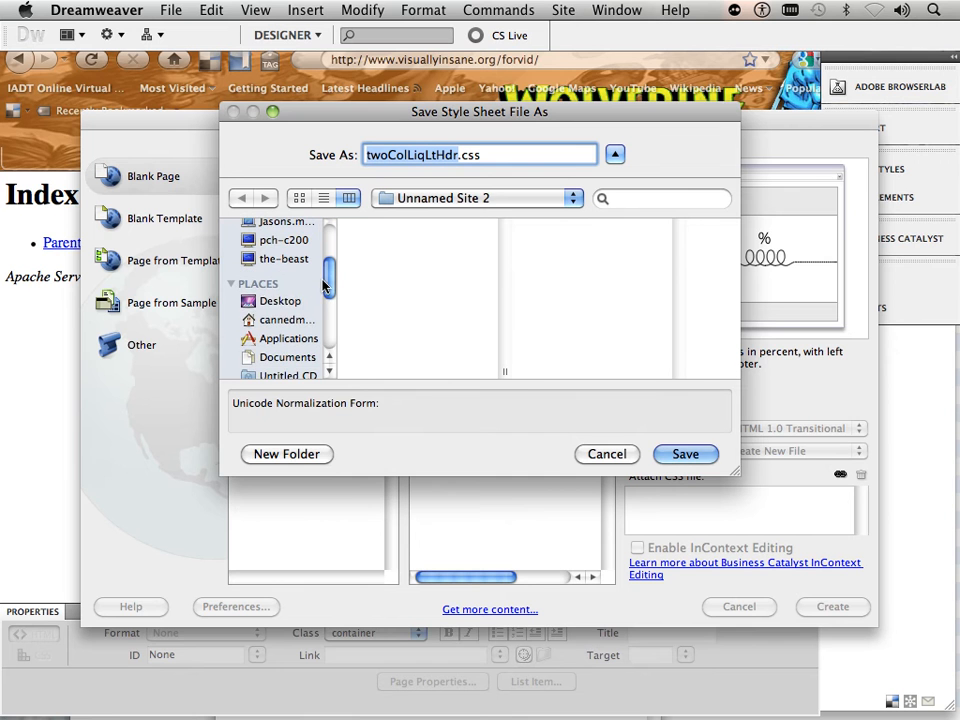
left_click(283, 301)
scroll(397, 318, "down", 1)
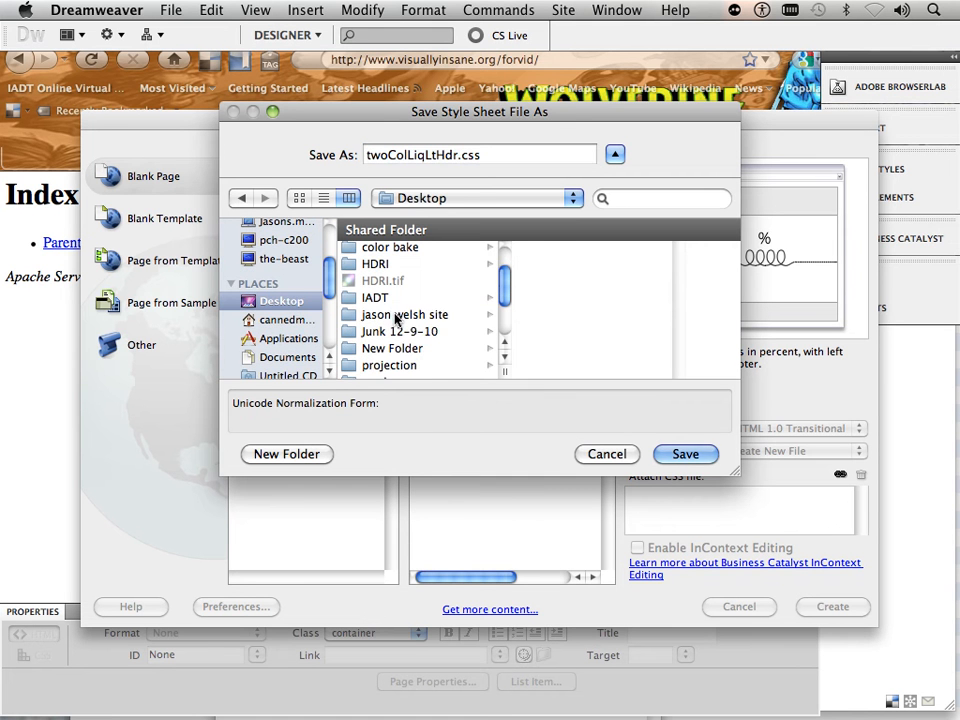
left_click(400, 315)
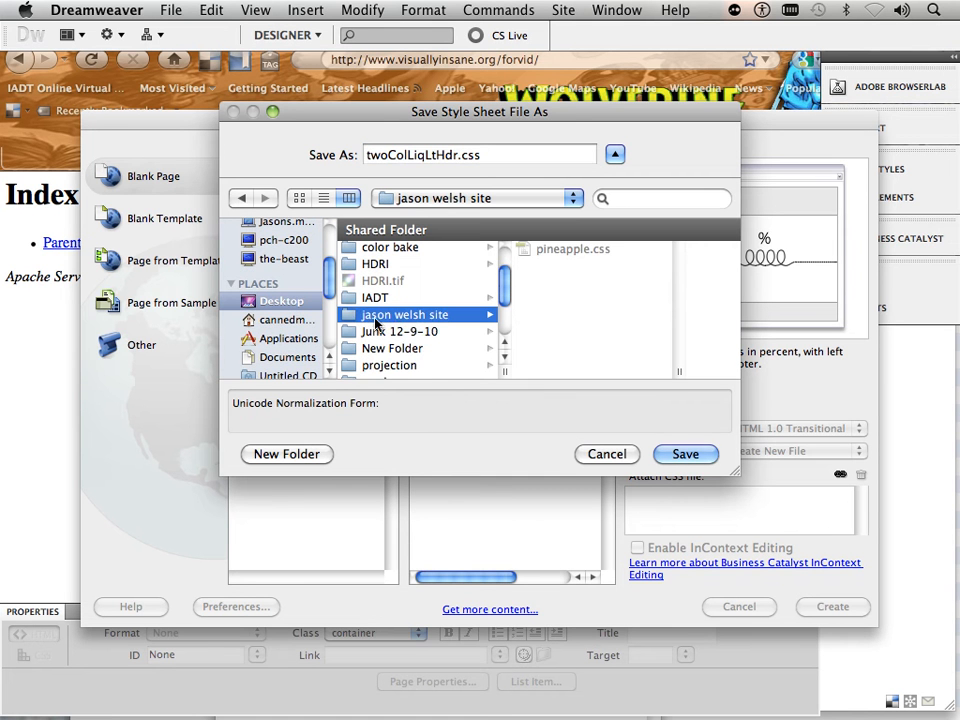
left_click(544, 252)
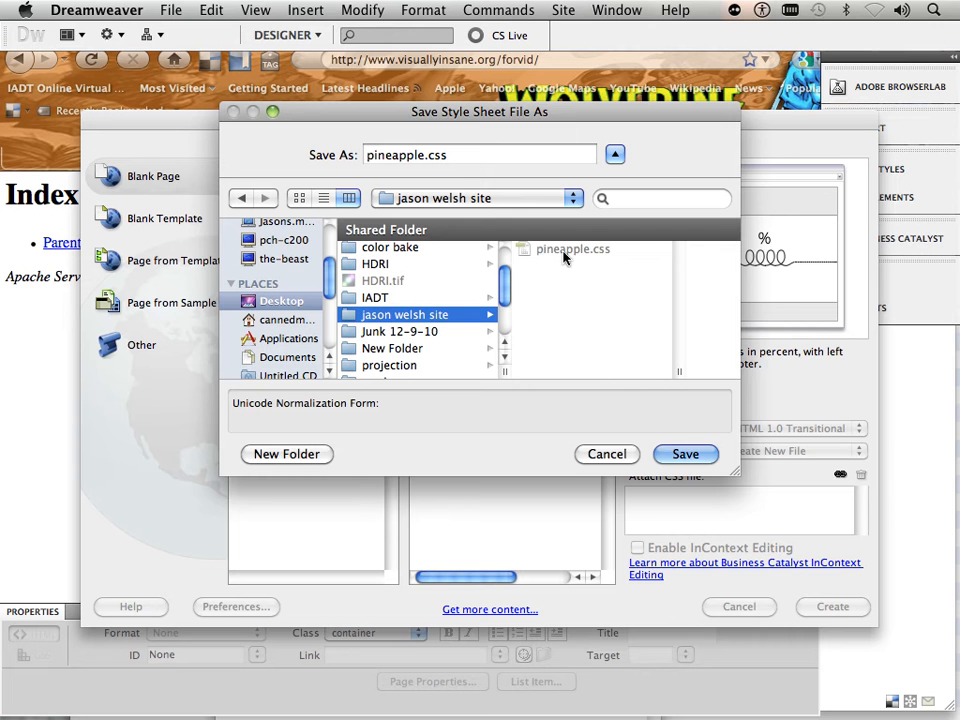
left_click(675, 453)
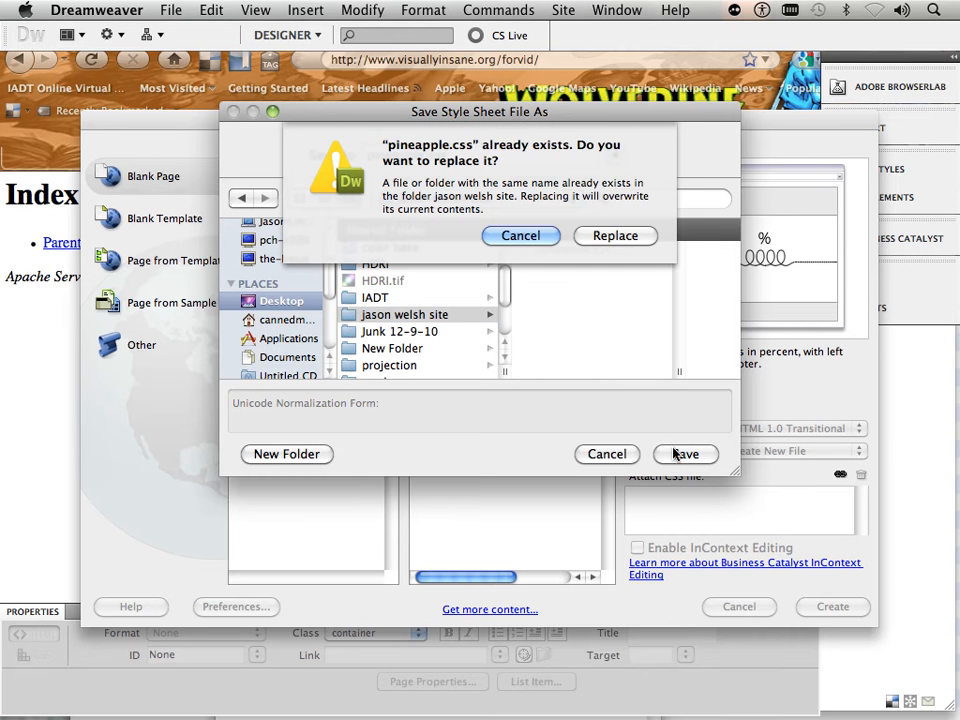
left_click(617, 238)
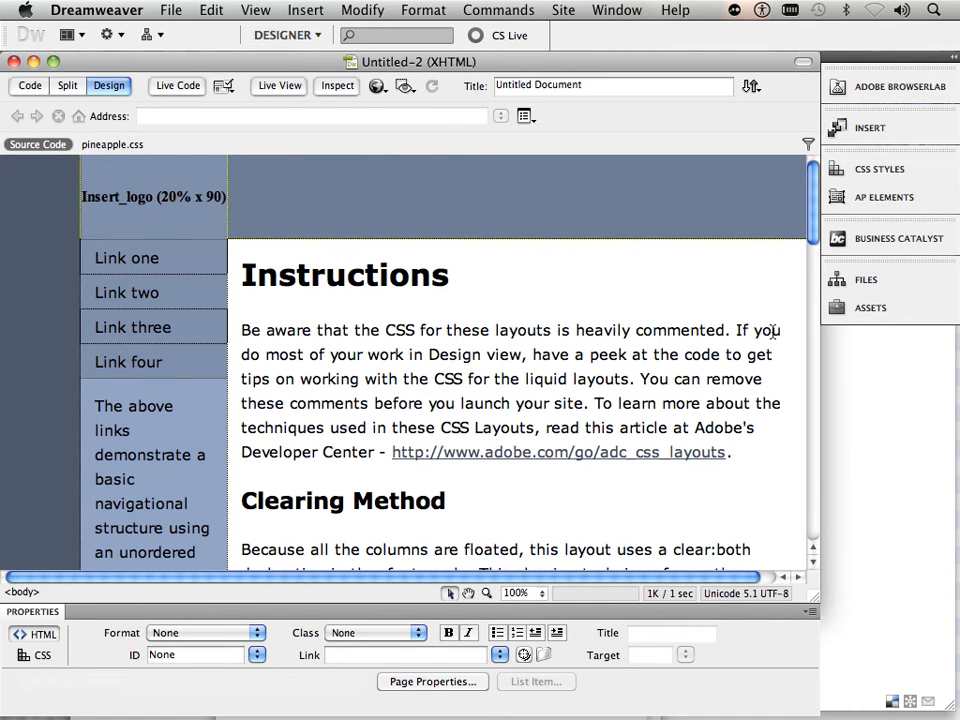
- Open the current site's setup for editing through Manage Sites
left_click(866, 280)
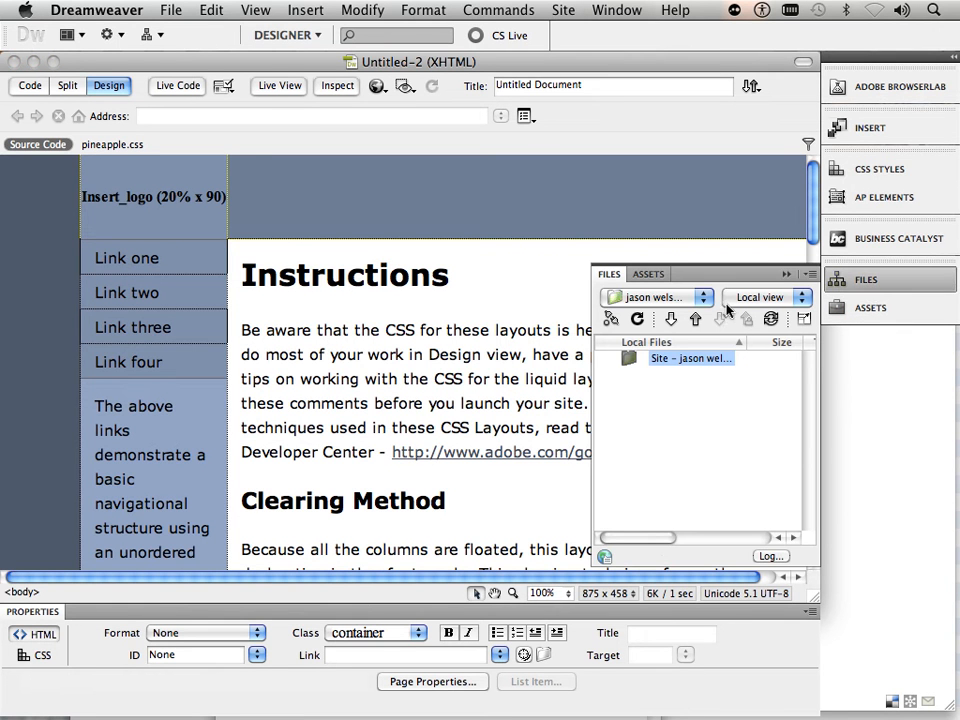
left_click(810, 276)
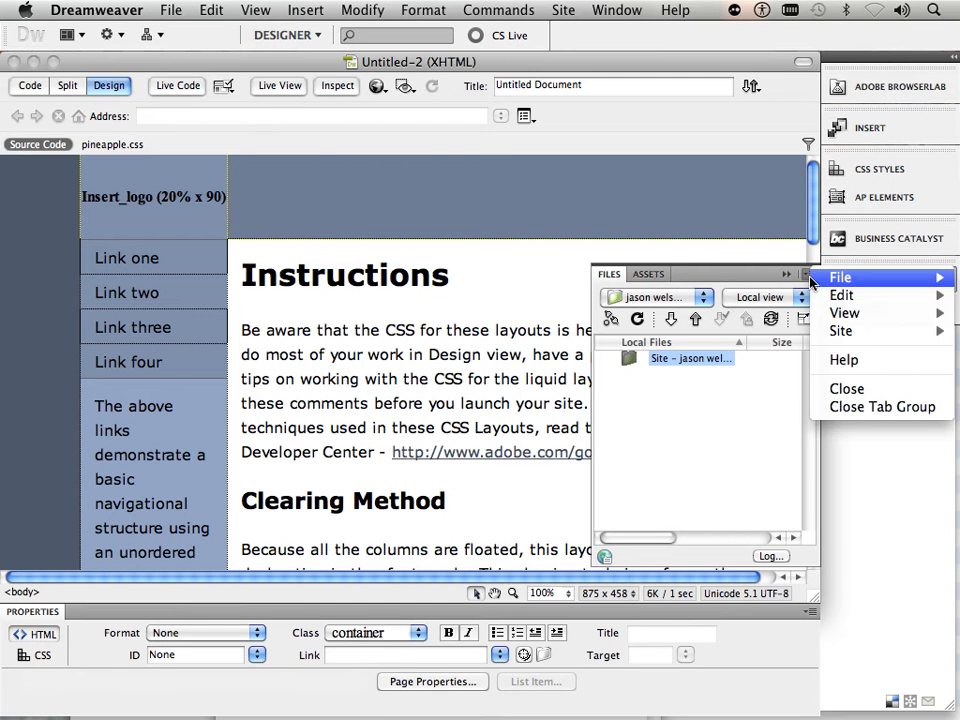
mouse_move(818, 331)
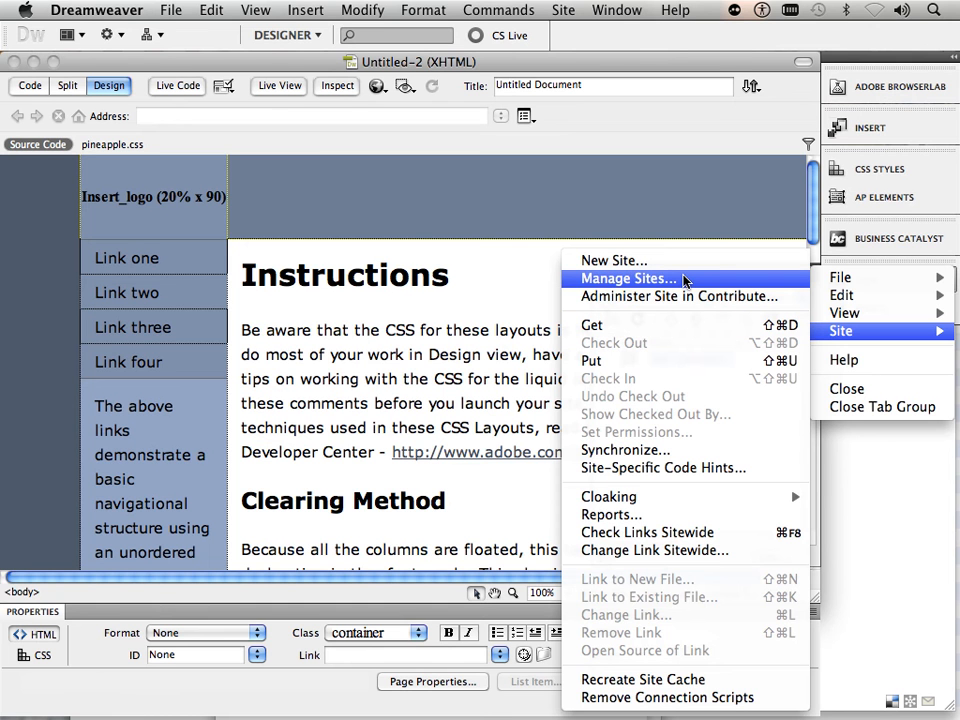
left_click(757, 203)
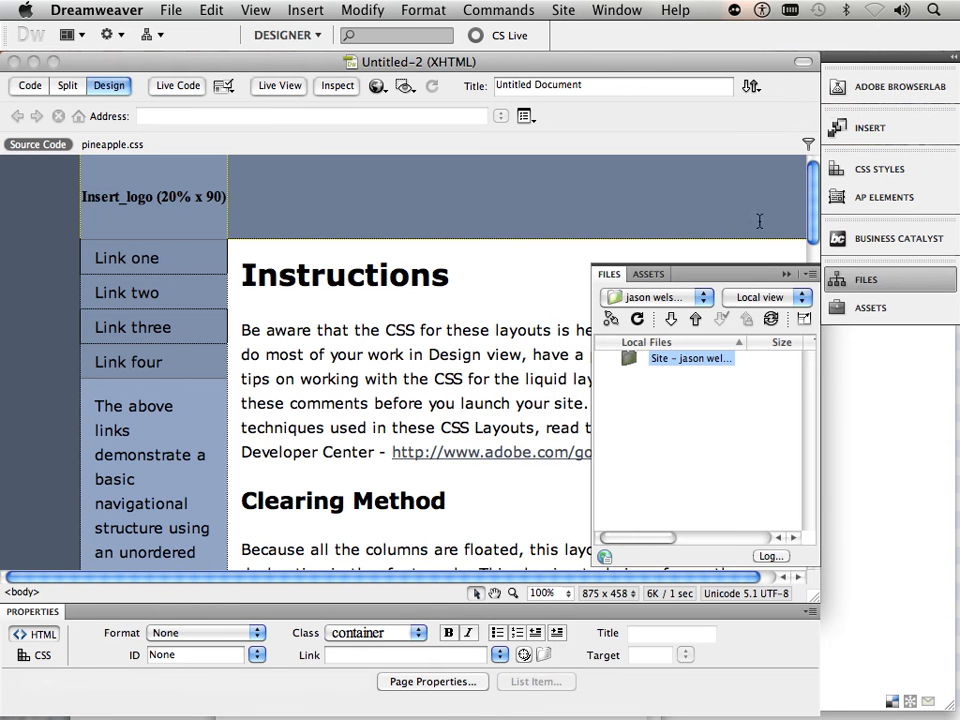
left_click(808, 278)
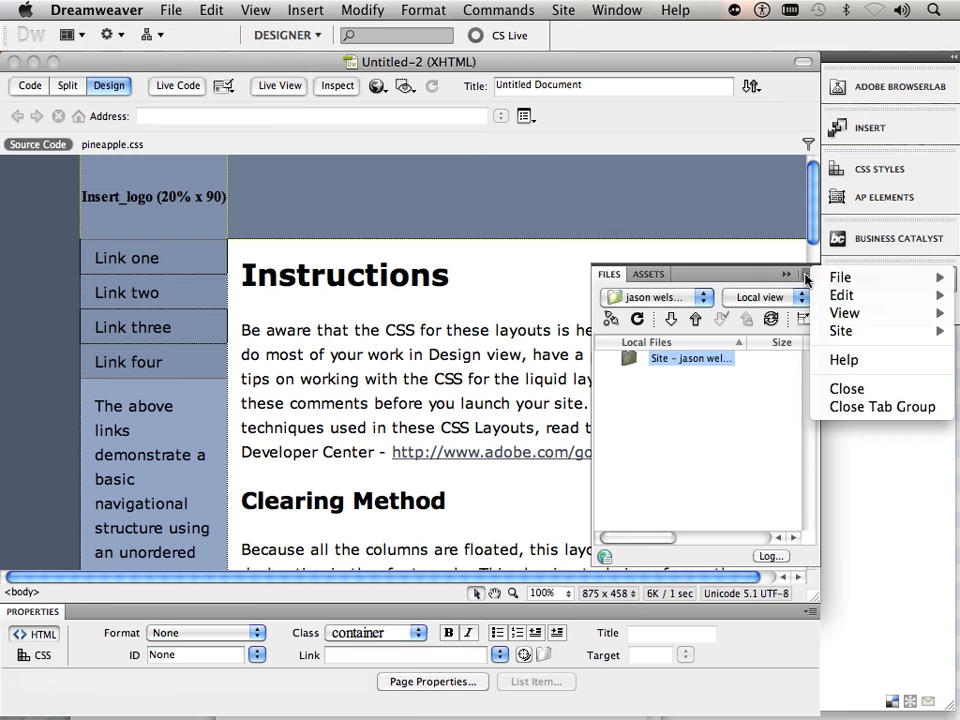
mouse_move(848, 333)
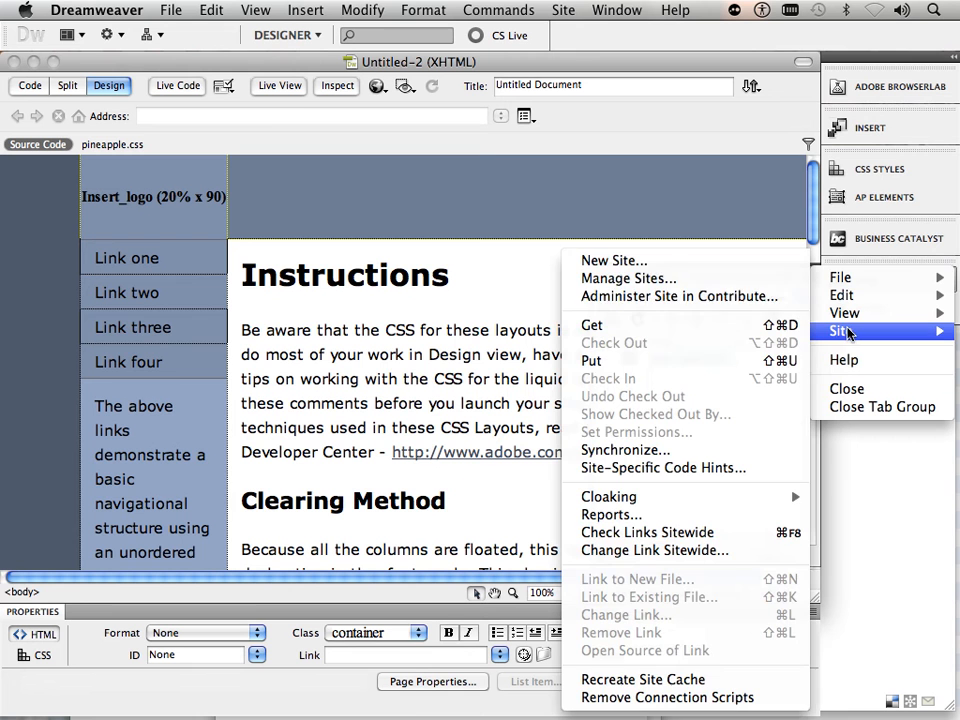
left_click(716, 288)
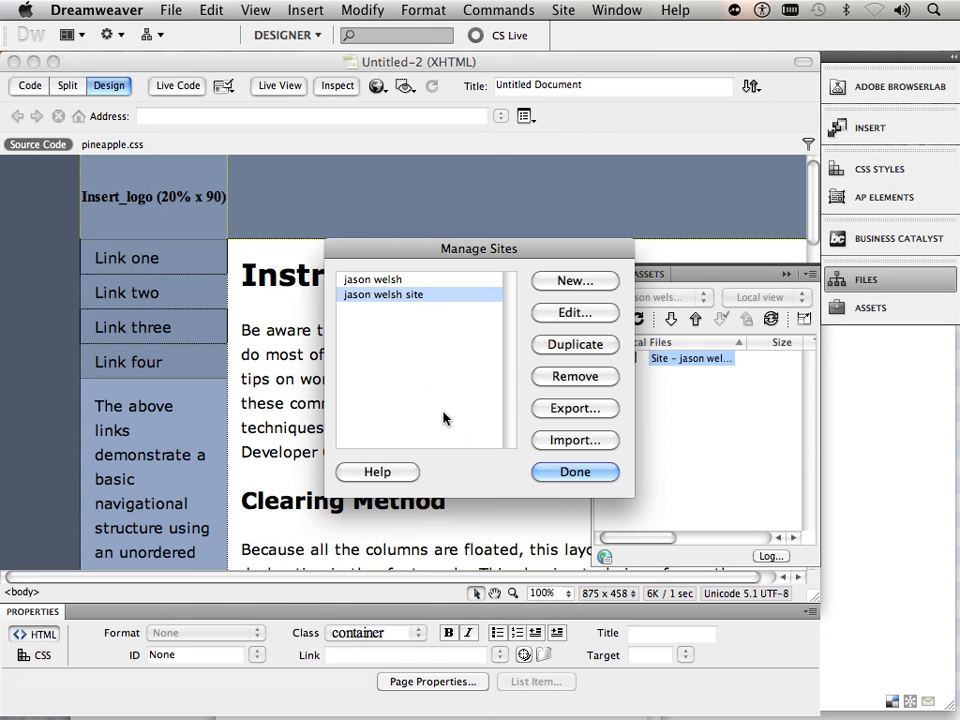
left_click(567, 314)
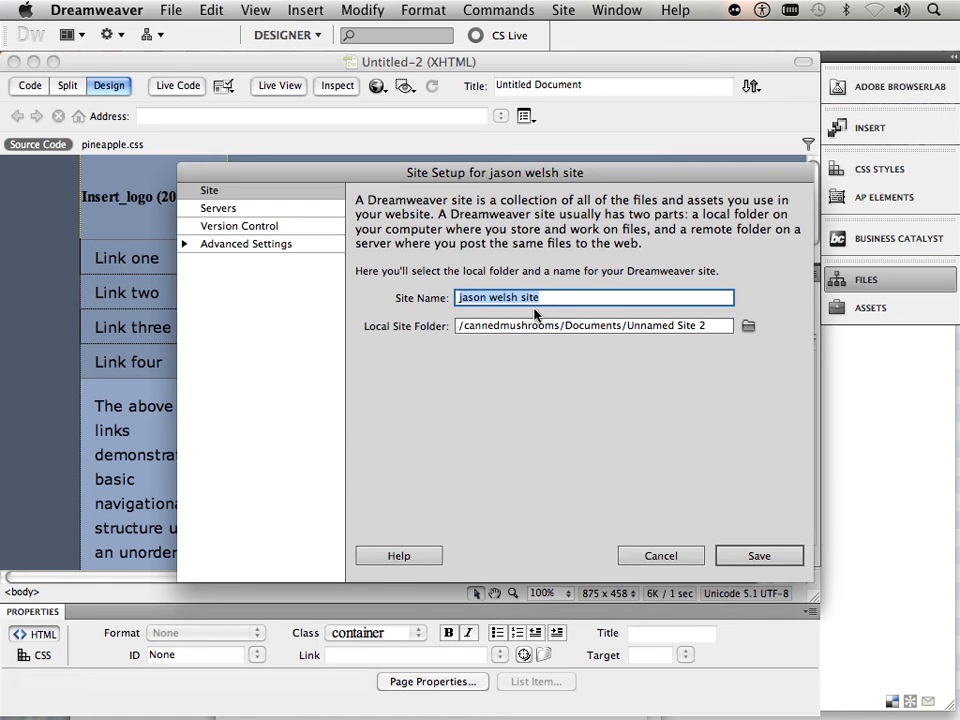
left_click(425, 380)
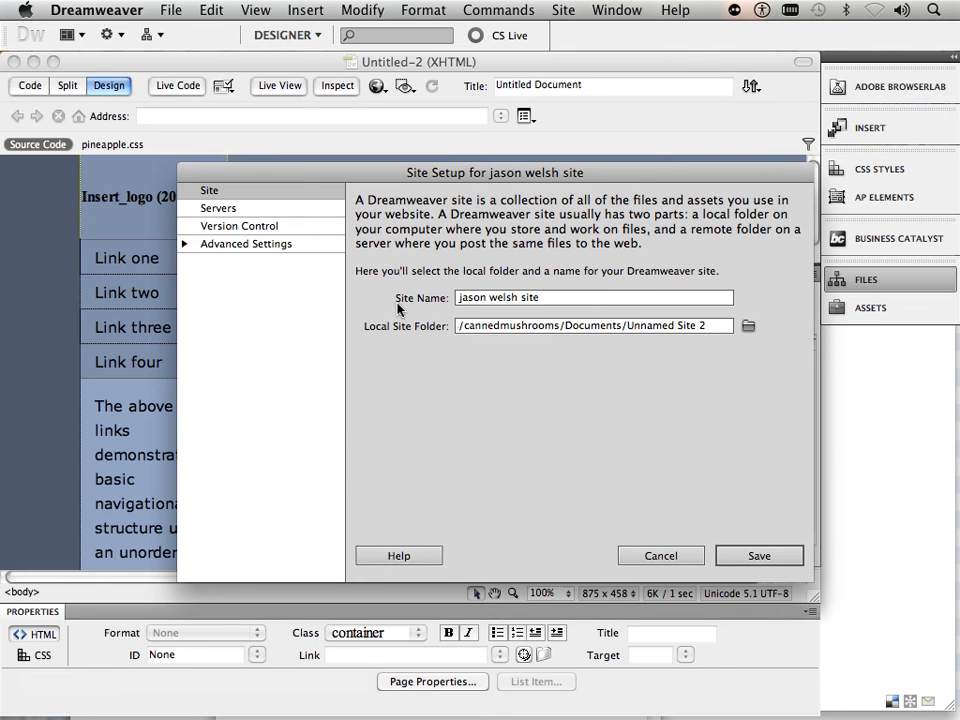
left_click_drag(469, 171, 369, 158)
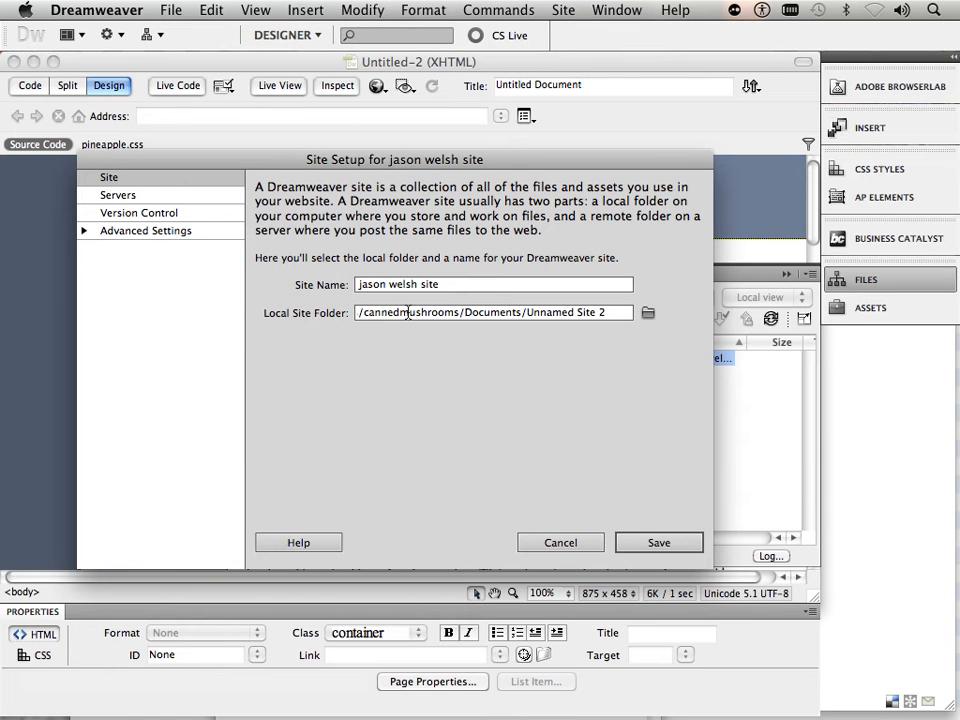
- Set the local site folder to the Desktop folder that contains pineapple.css
left_click(649, 315)
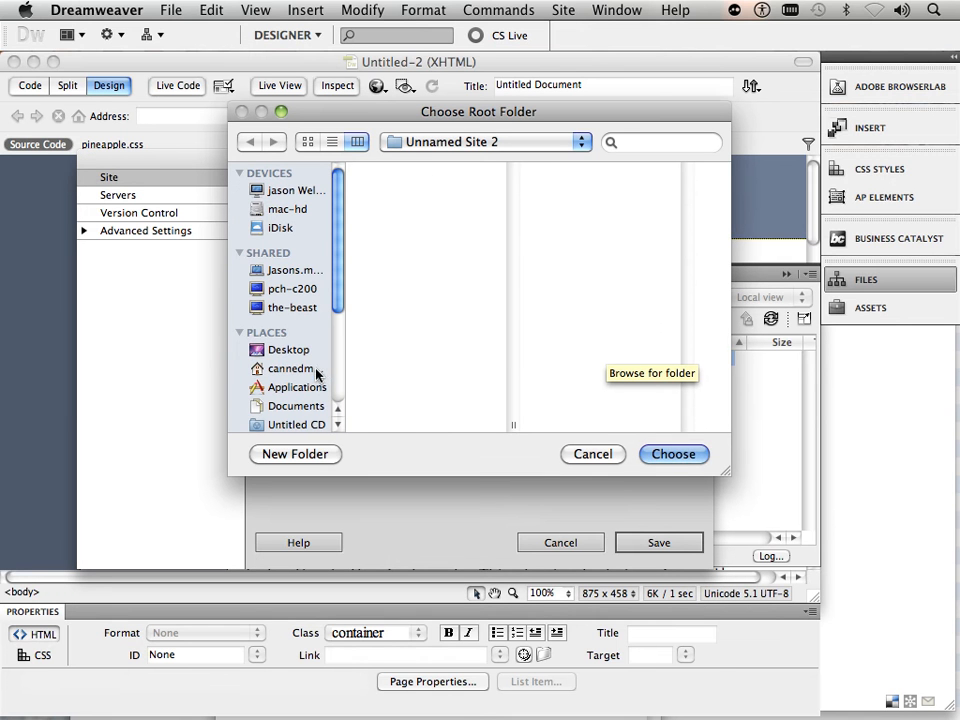
left_click(262, 350)
left_click(420, 311)
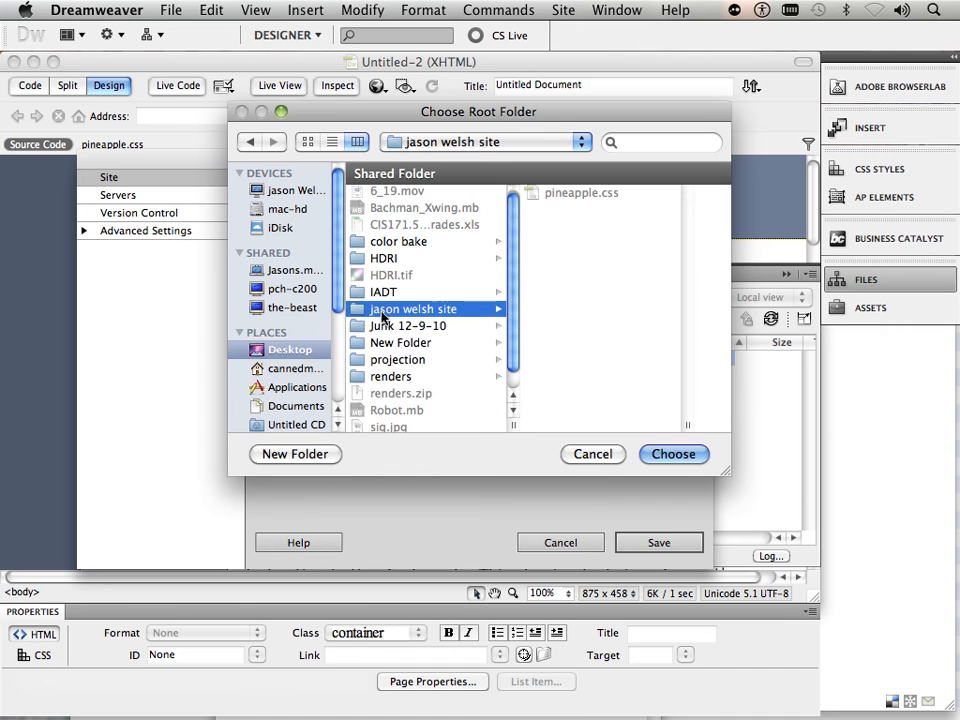
left_click(664, 456)
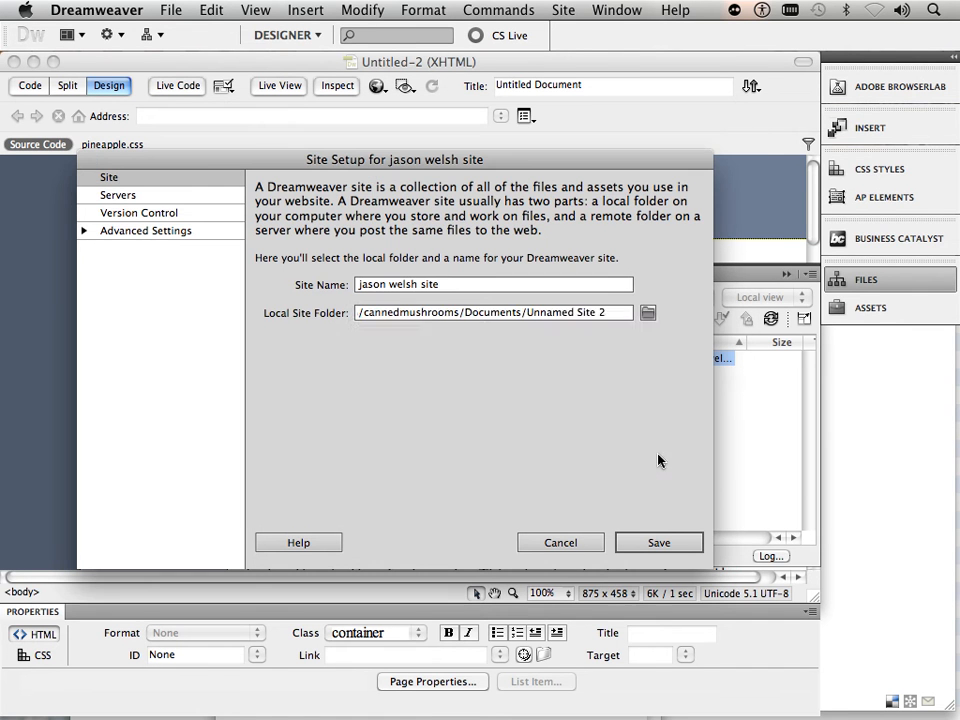
- Open the bluehost server's settings and review its FTP address, username and password fields
left_click(146, 196)
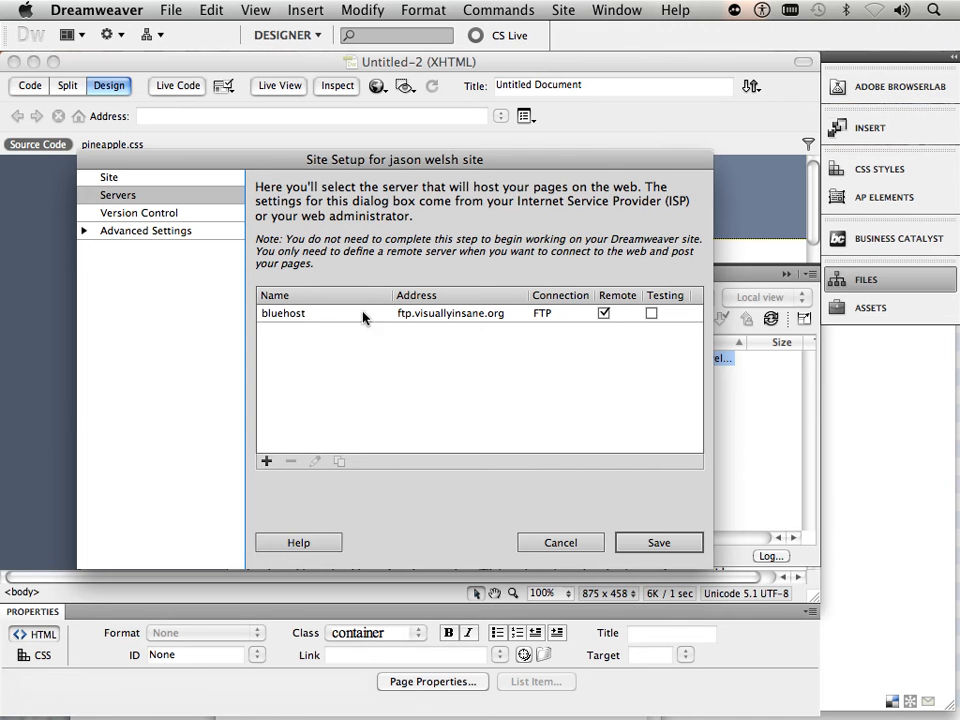
double_click(281, 313)
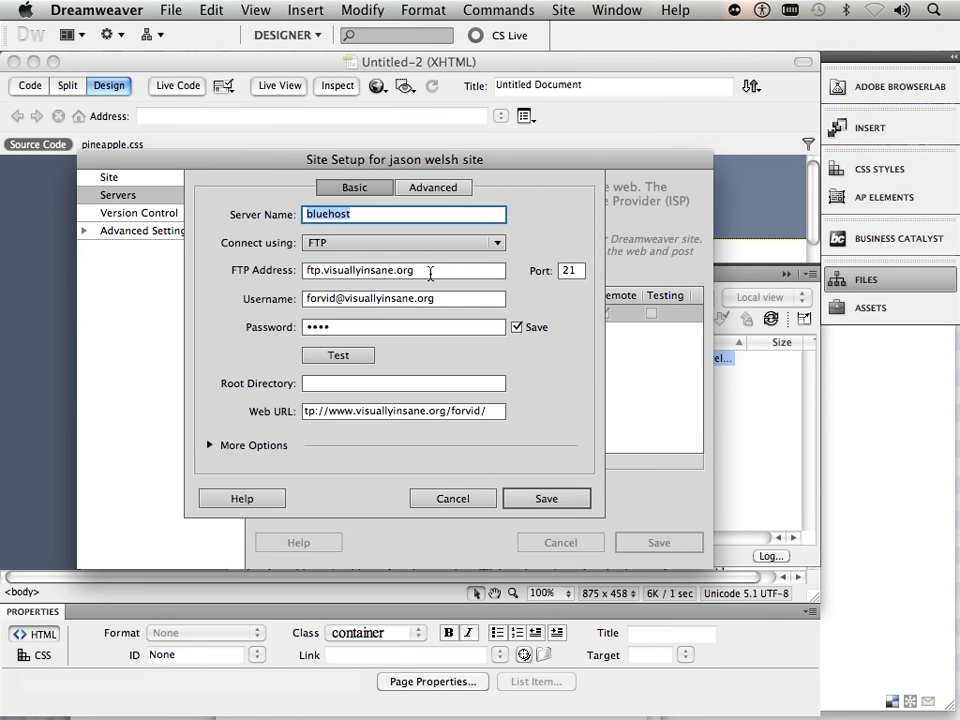
left_click_drag(430, 273, 305, 266)
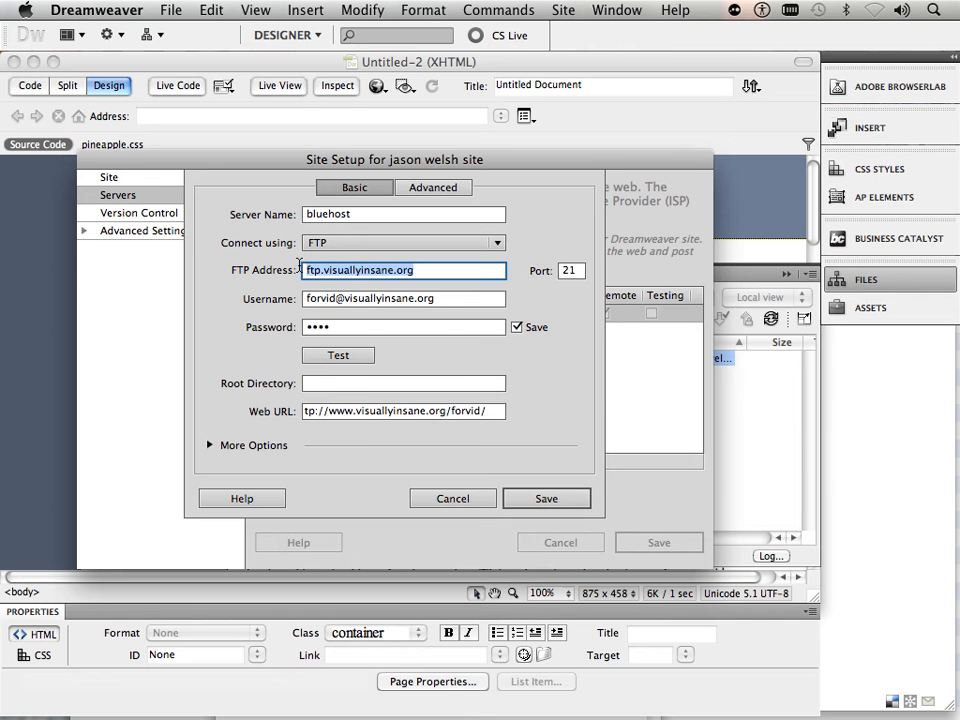
left_click_drag(462, 298, 283, 307)
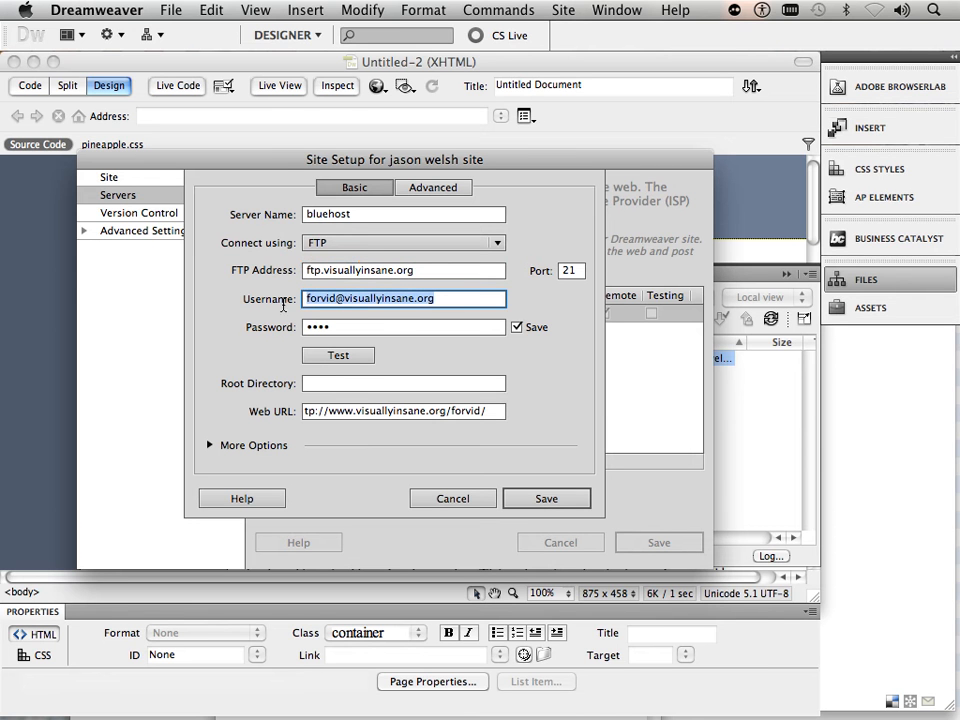
left_click_drag(336, 326, 298, 319)
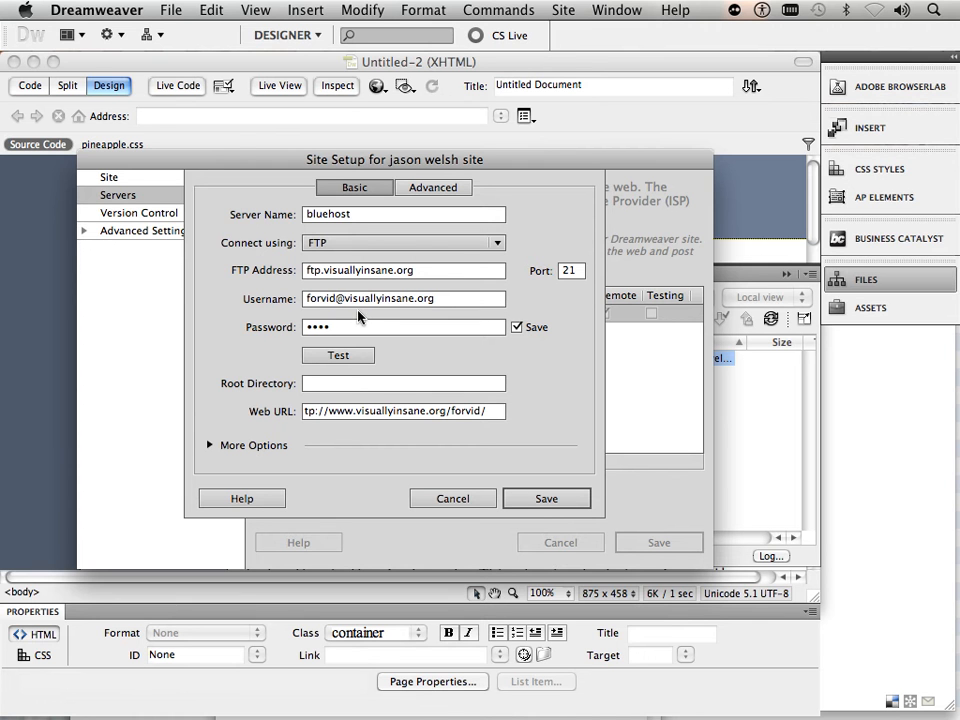
left_click_drag(415, 271, 303, 271)
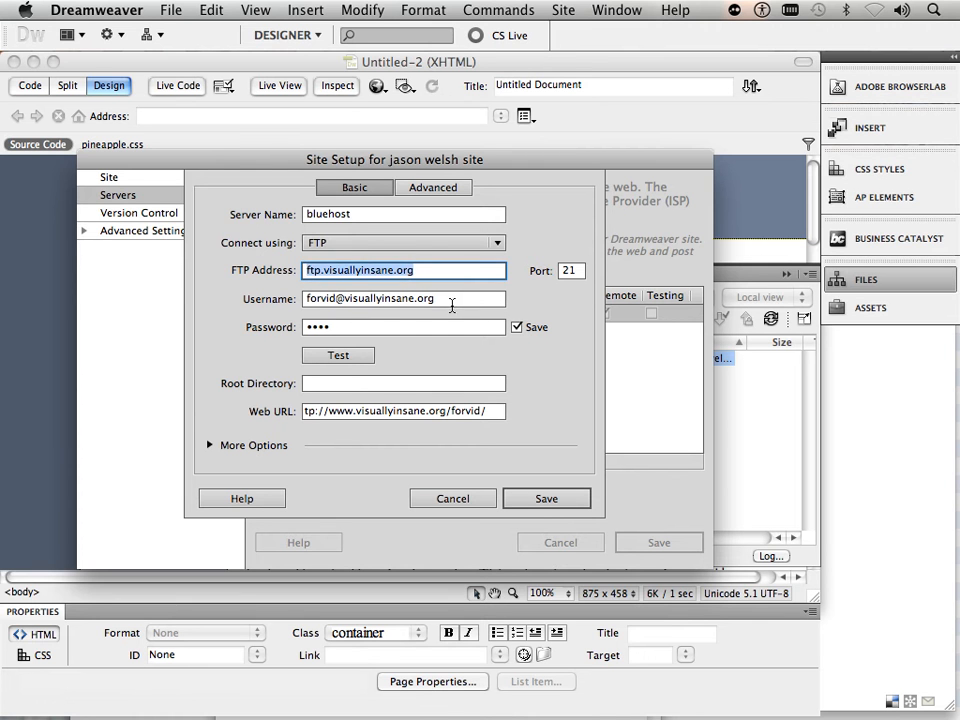
left_click_drag(440, 298, 294, 299)
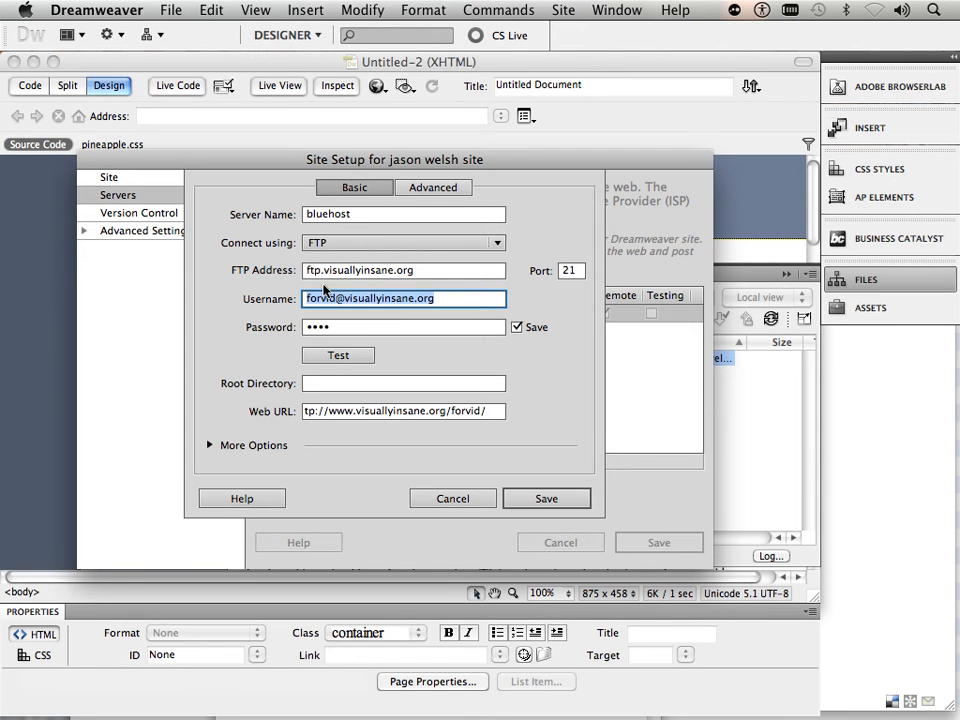
- Check the server's Web URL and switch to Firefox to view the forvid page at that address
triple_click(494, 412)
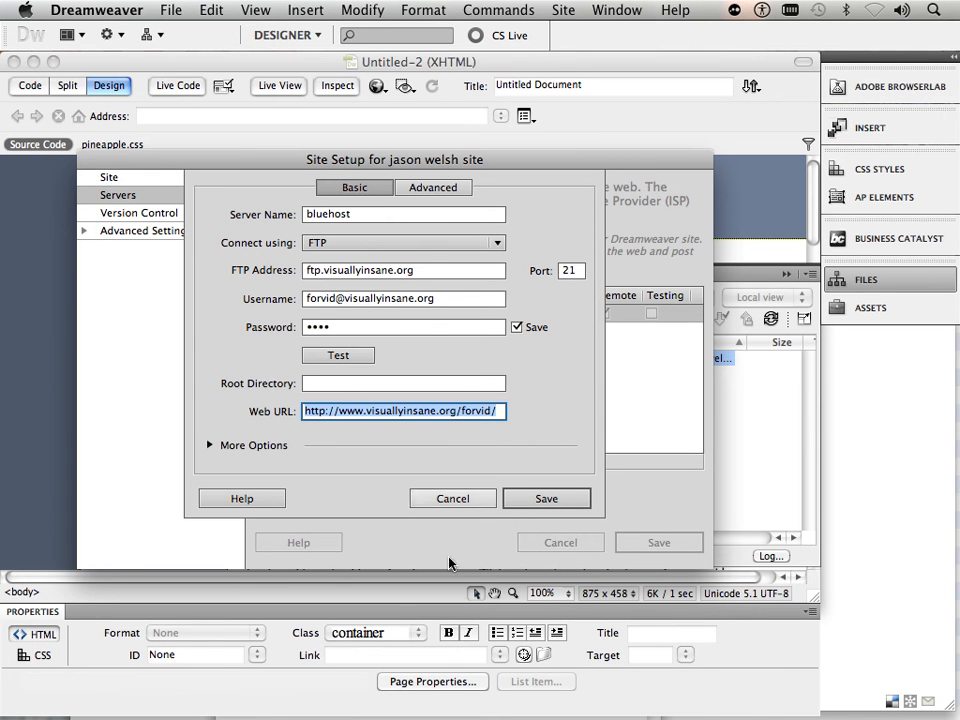
mouse_move(433, 718)
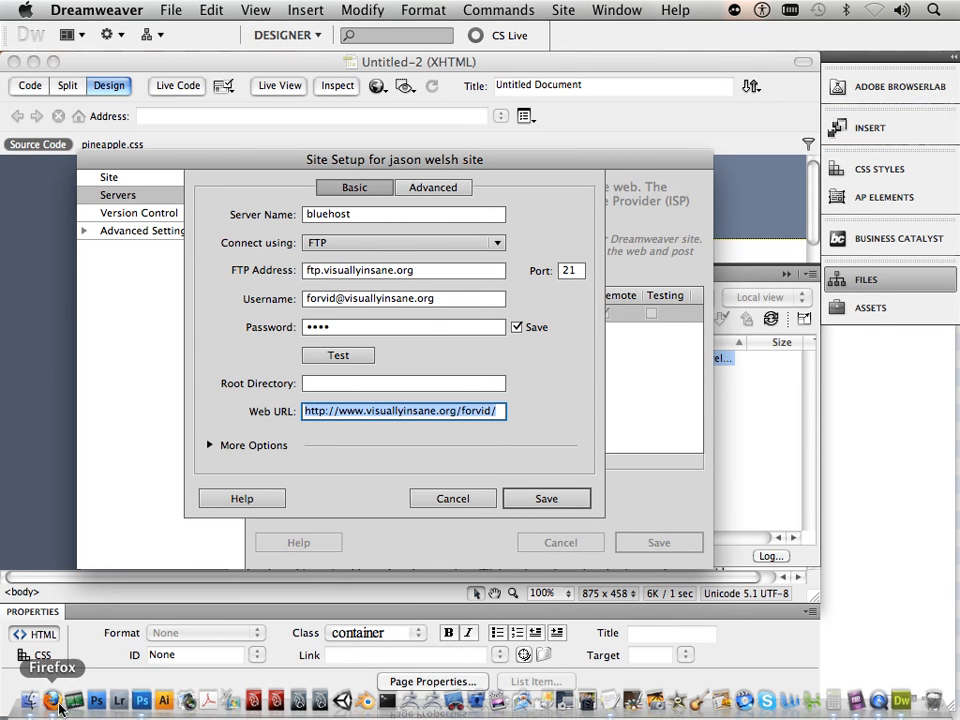
left_click(51, 702)
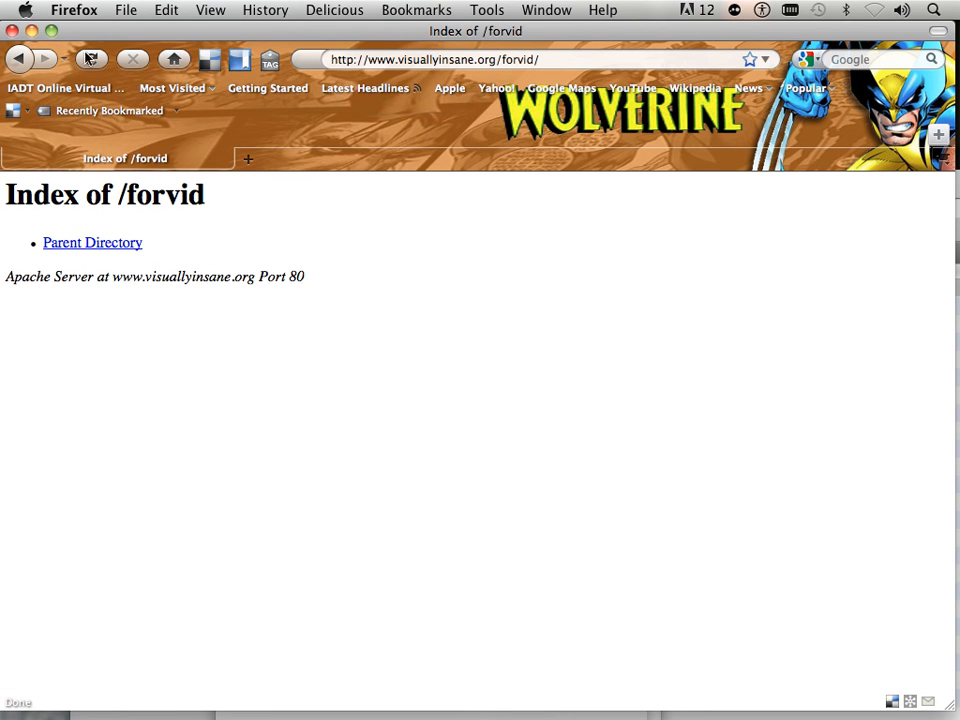
- Reload the forvid page, switch back to Dreamweaver and test the bluehost server connection
left_click(92, 59)
mouse_move(405, 708)
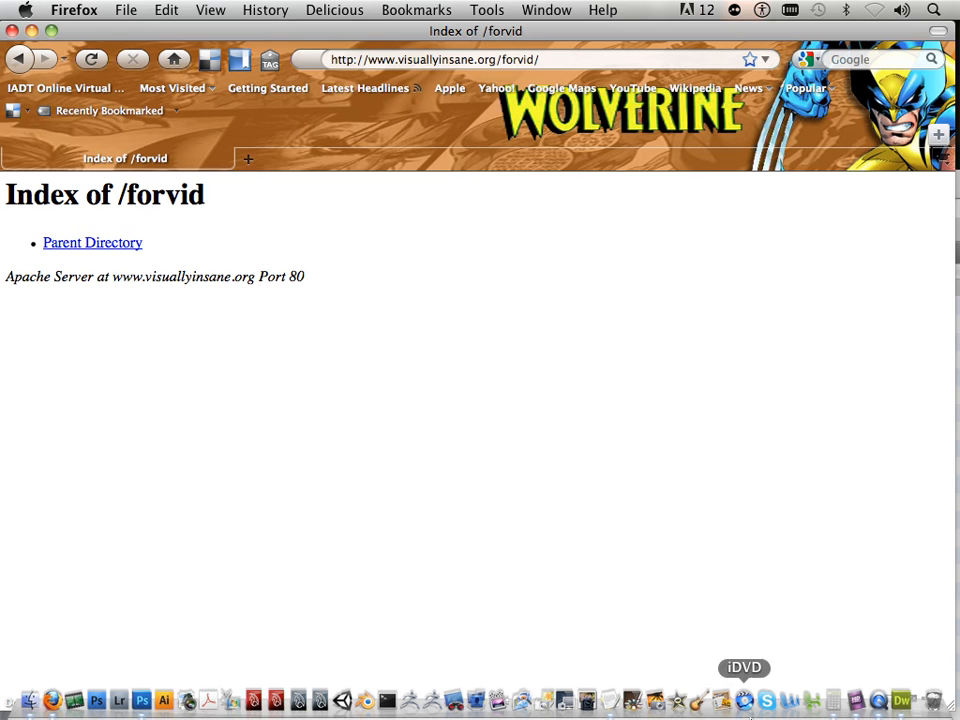
left_click(898, 705)
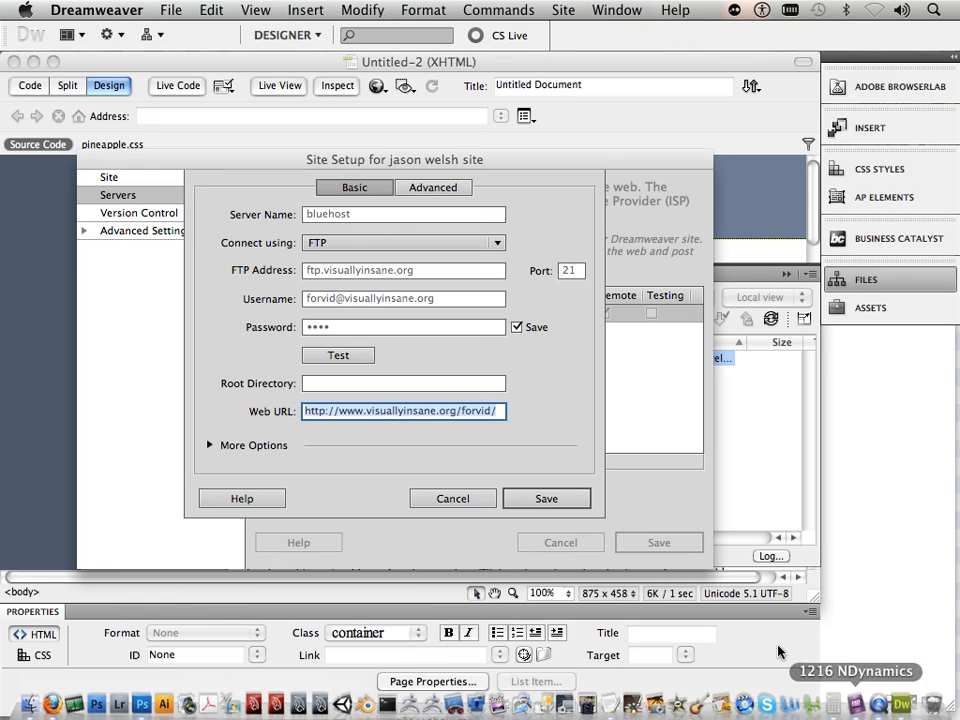
left_click(338, 354)
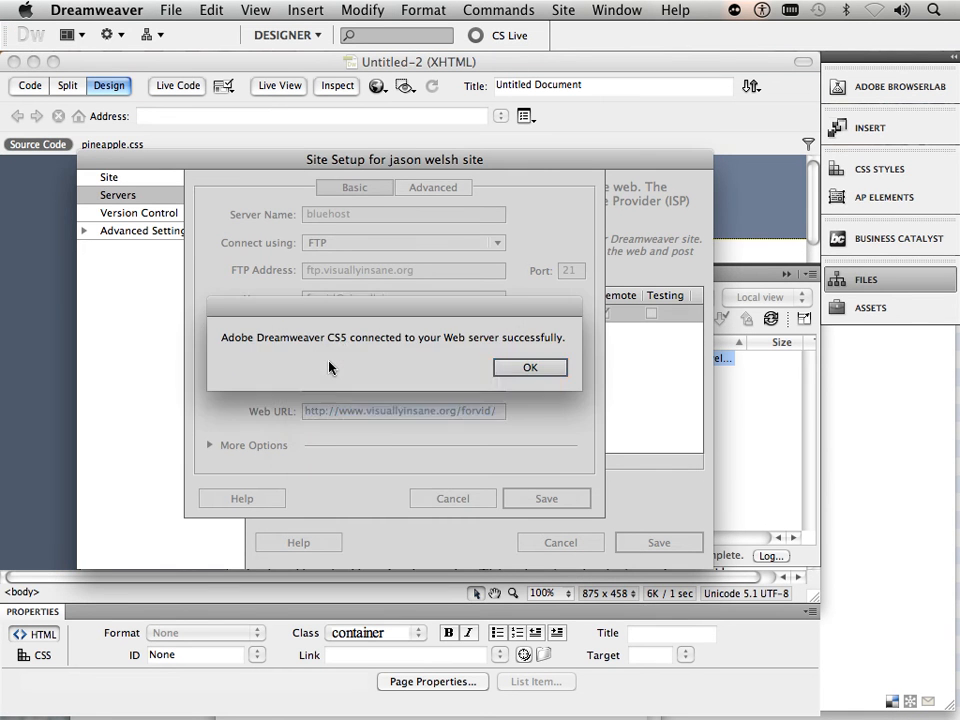
left_click(538, 368)
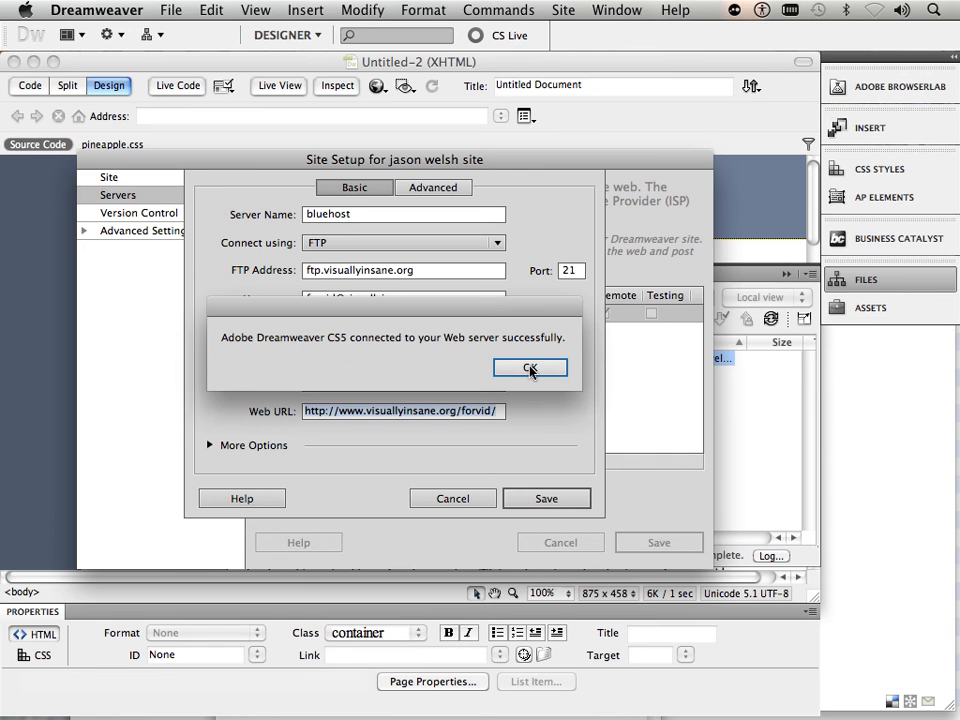
- Save the bluehost server and site setup, accepting the shared root folder and cache rebuild, and finish managing sites
left_click(545, 498)
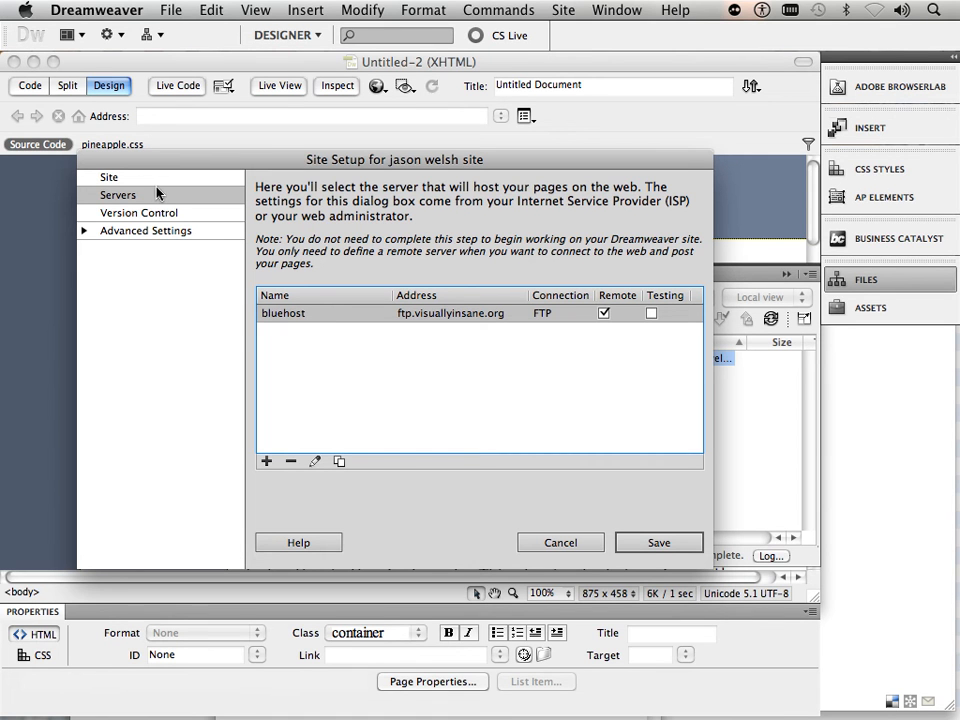
left_click(680, 549)
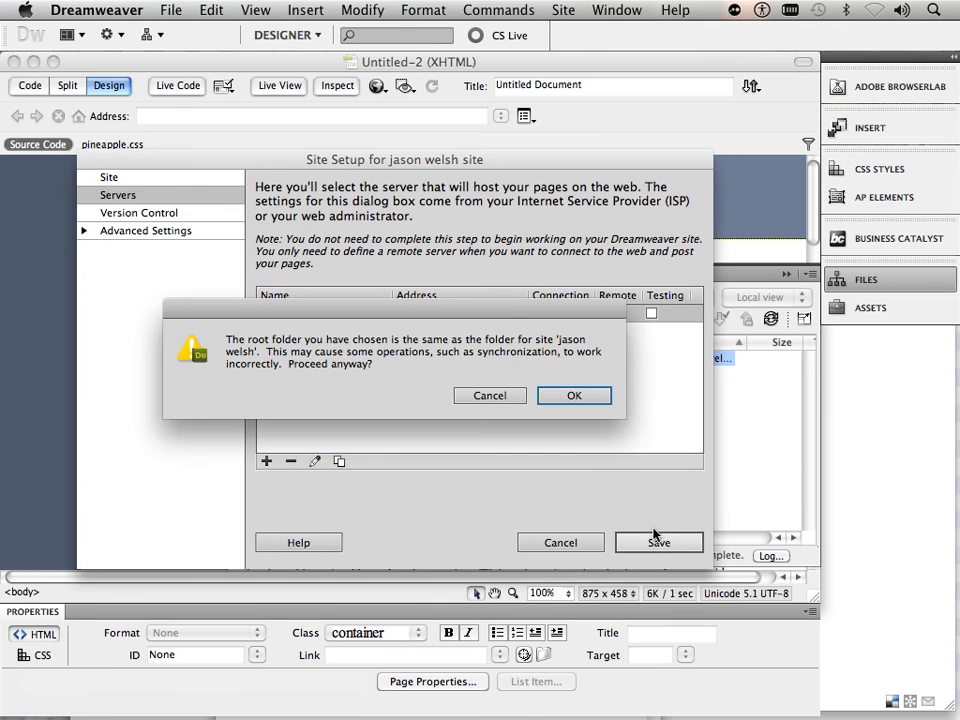
left_click(574, 396)
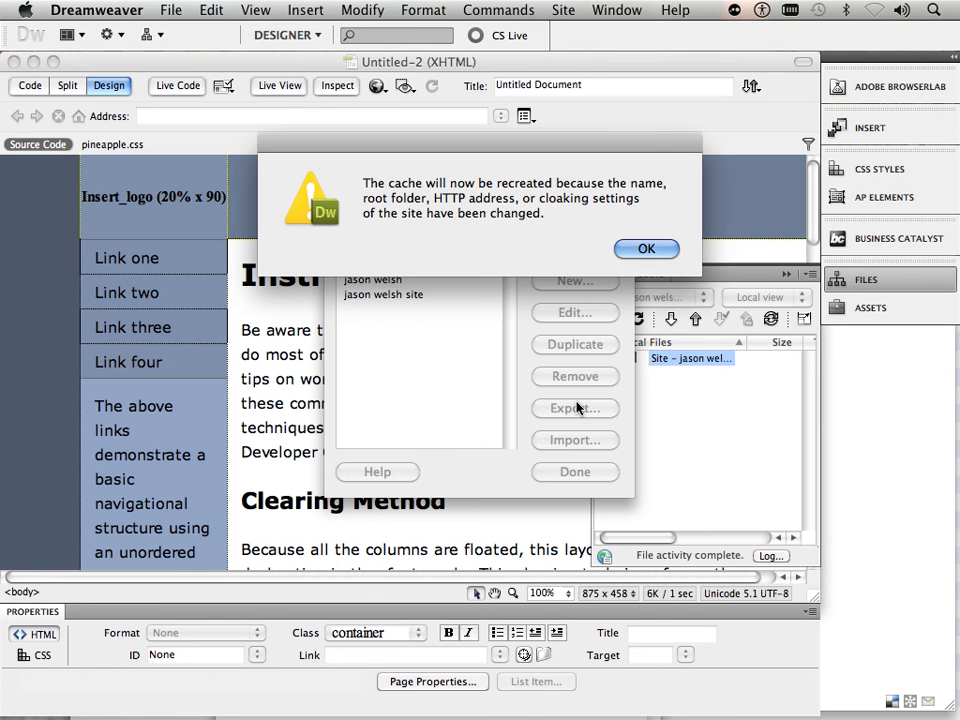
left_click(652, 252)
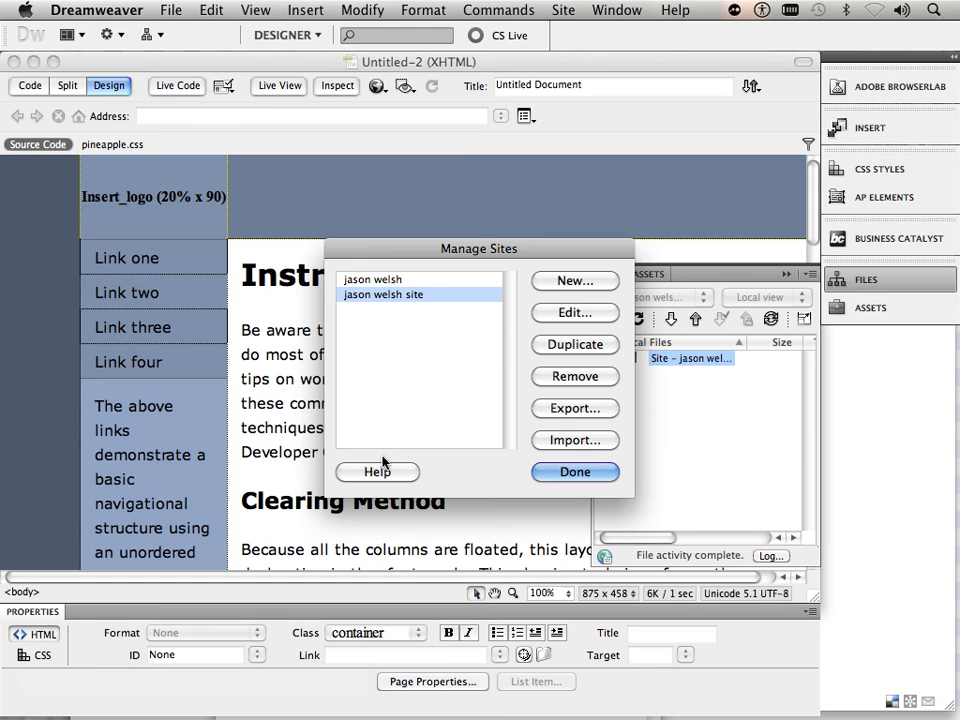
left_click(575, 472)
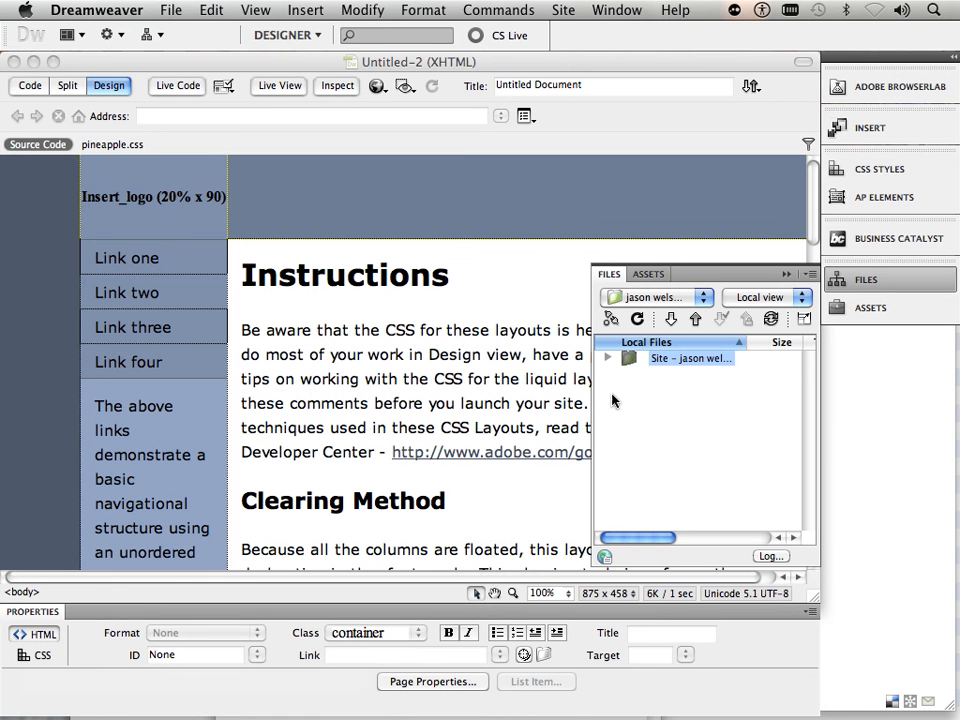
- Expand the site's local folder, connect to the remote server and upload pineapple.css
left_click(607, 357)
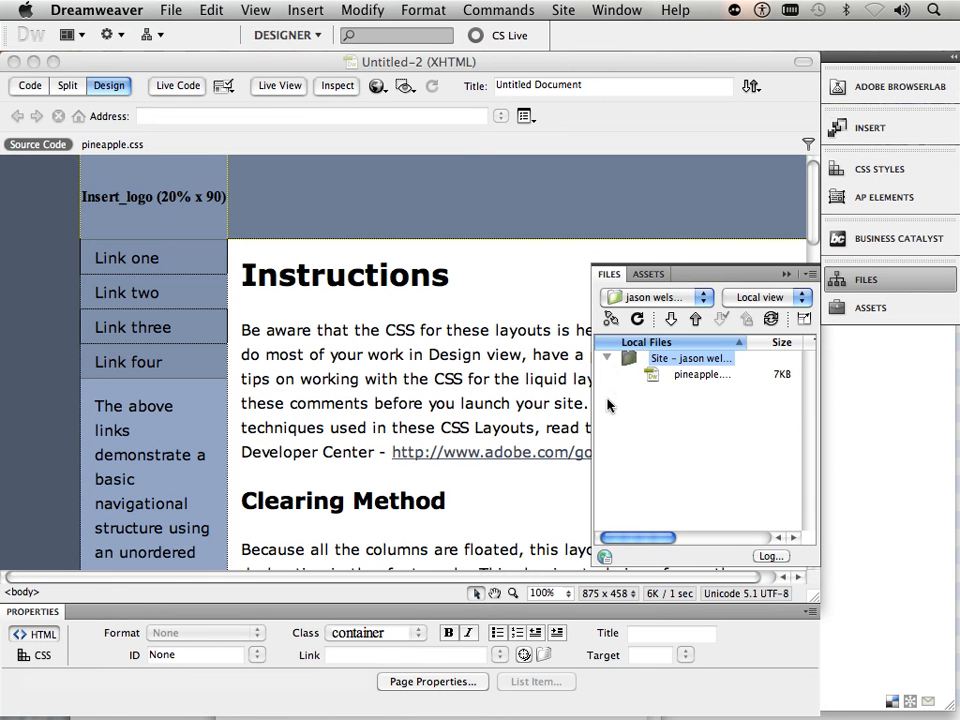
left_click(612, 318)
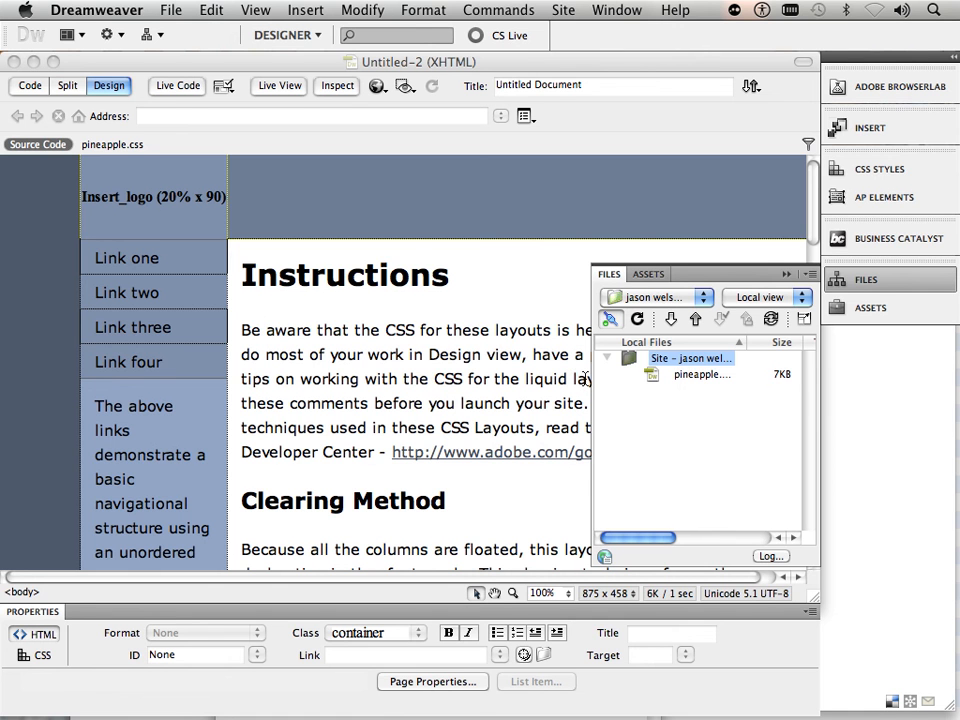
left_click(692, 376)
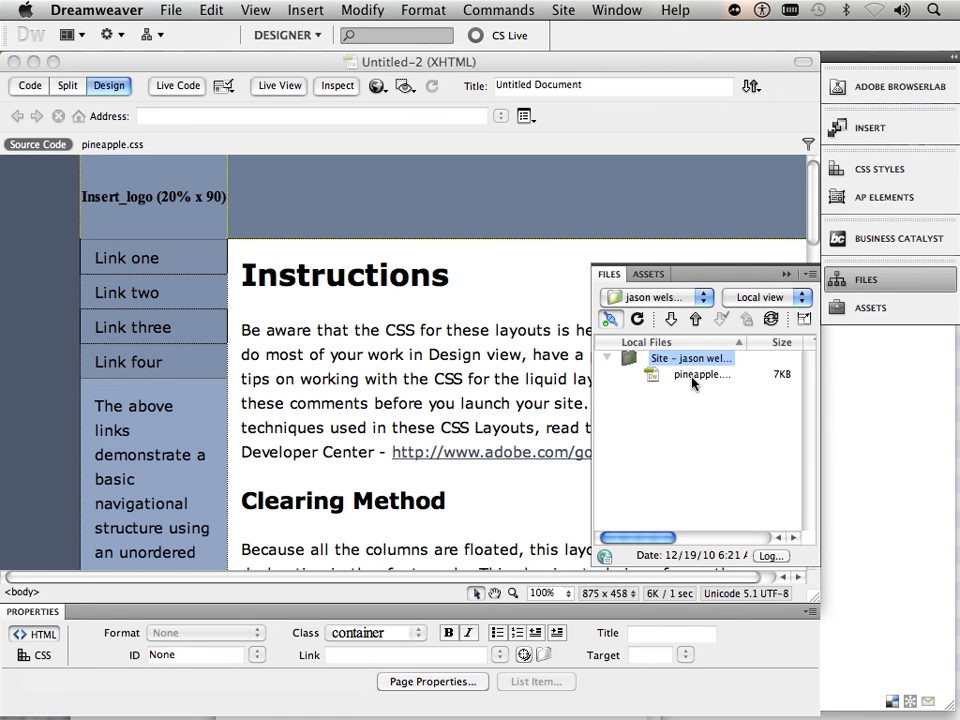
left_click(697, 322)
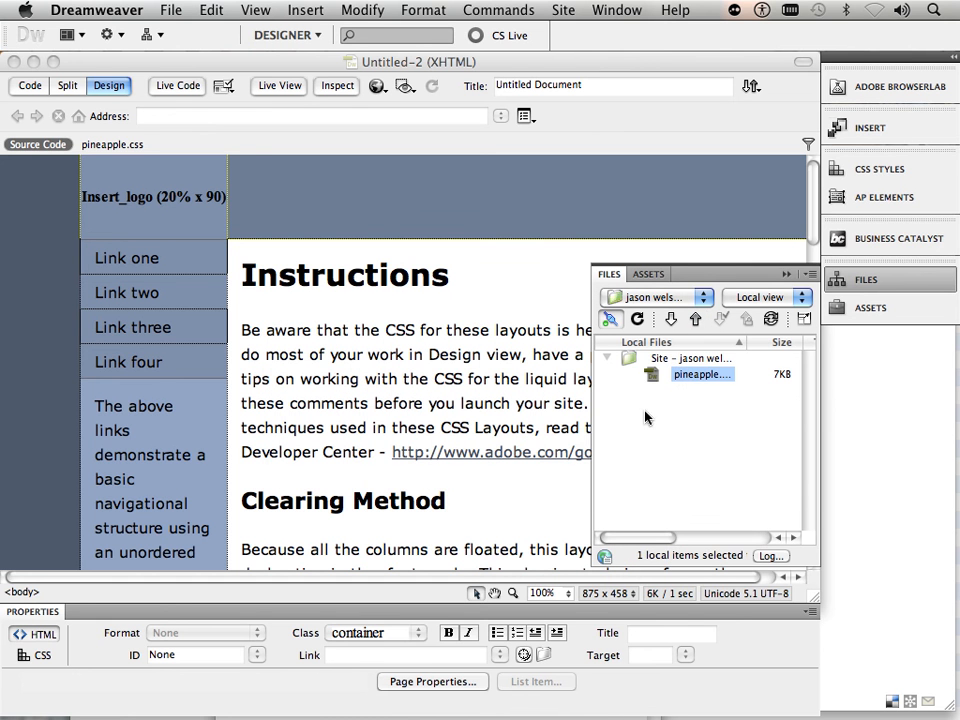
- Switch to Firefox and reload the forvid index to check for the uploaded style sheet
mouse_move(276, 716)
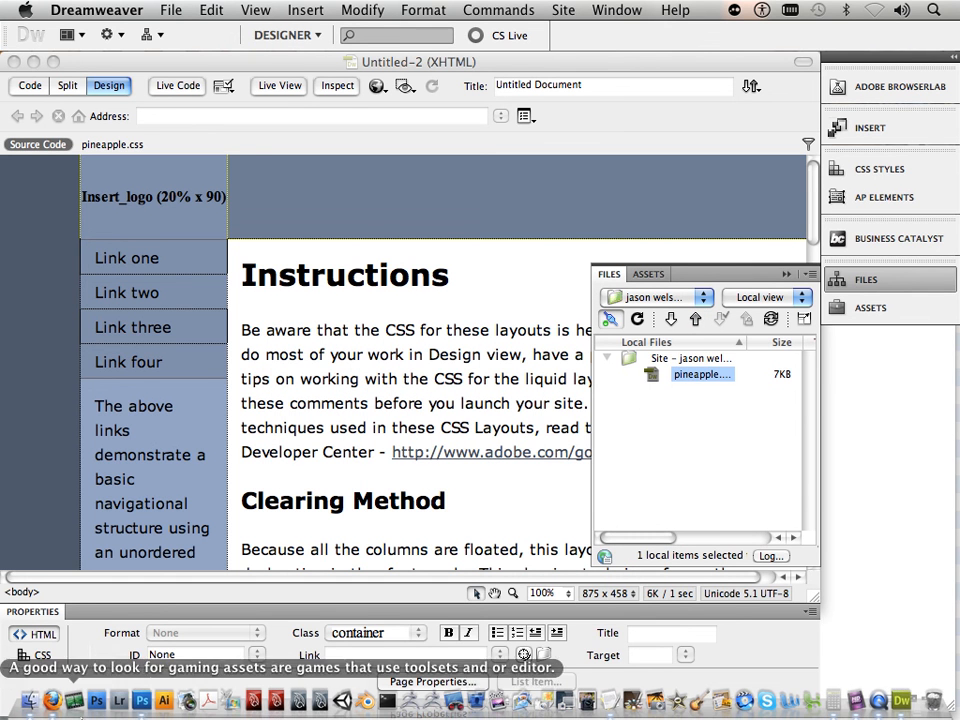
left_click(50, 703)
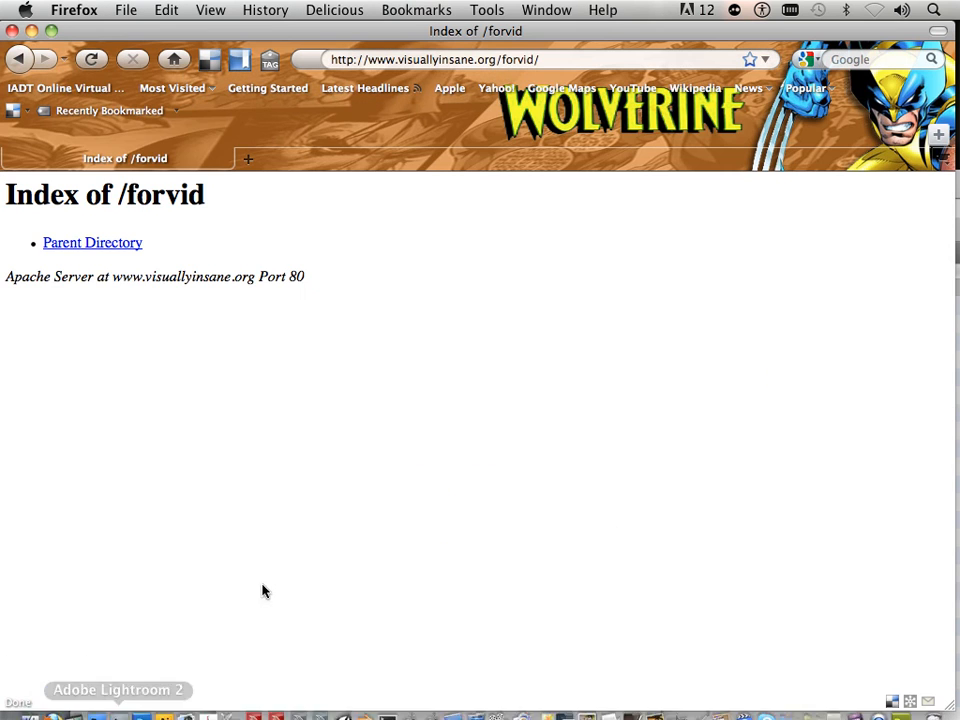
left_click(91, 60)
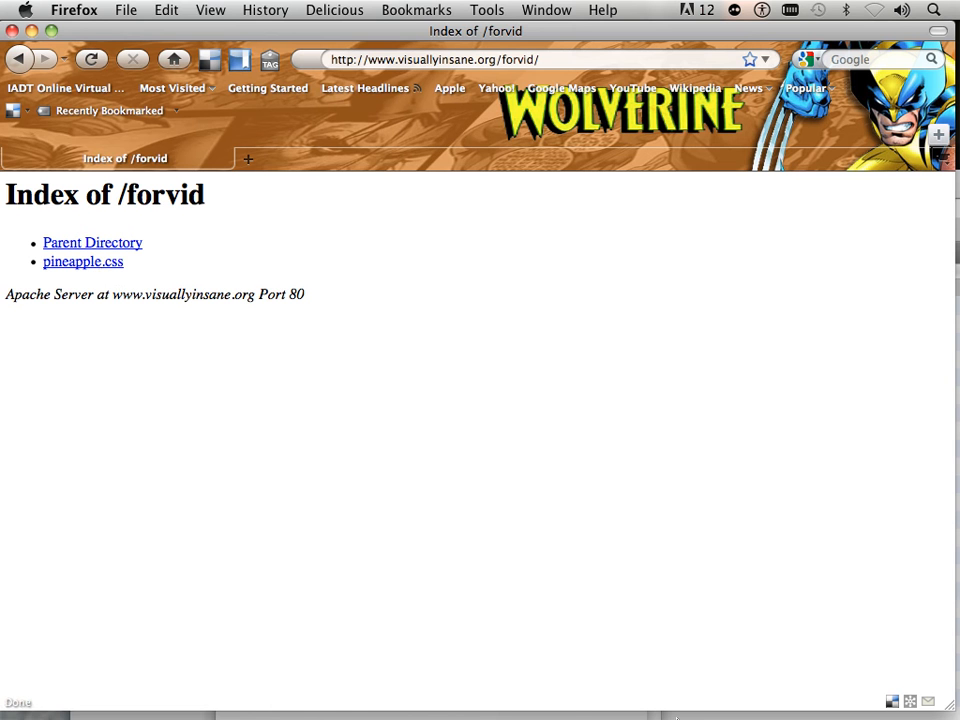
- Switch back to Dreamweaver and save the untitled page as index.html in the site folder
left_click(868, 700)
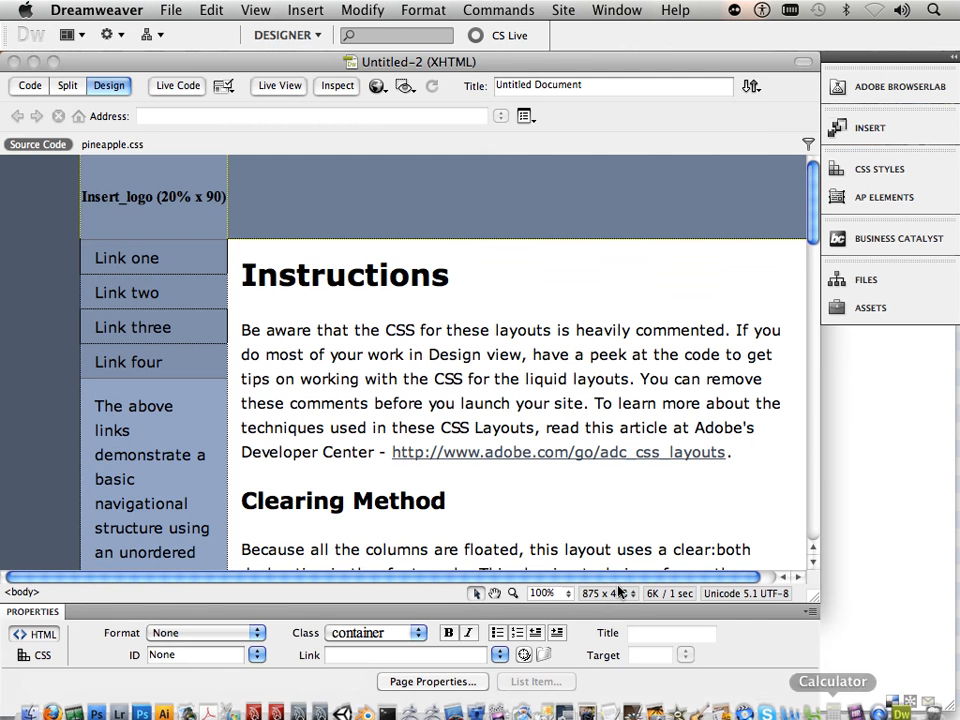
left_click(59, 198)
left_click(170, 10)
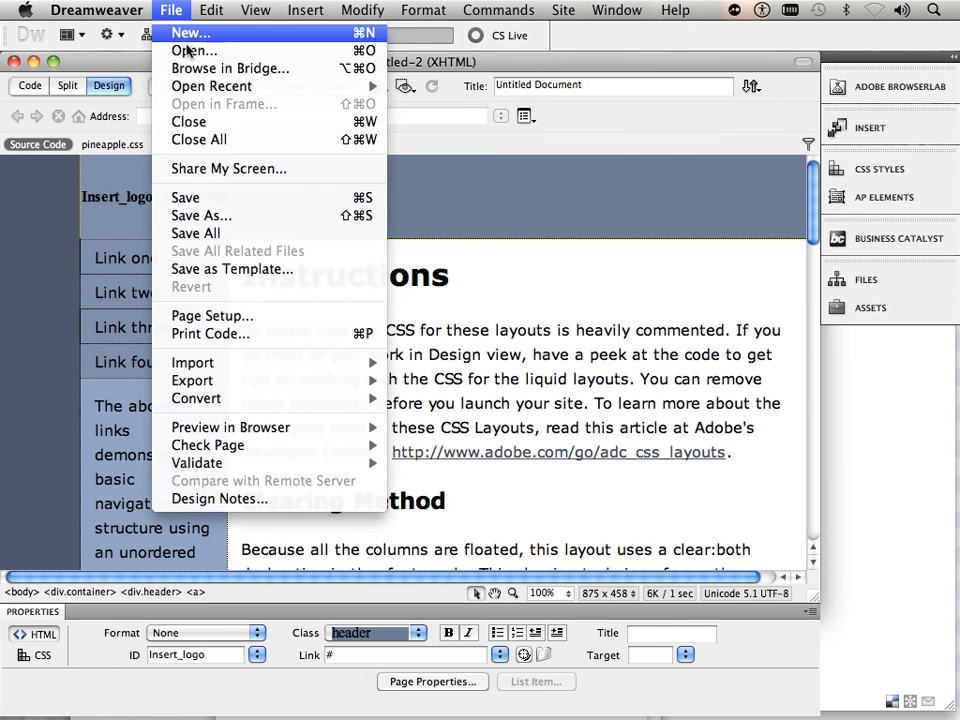
left_click(209, 216)
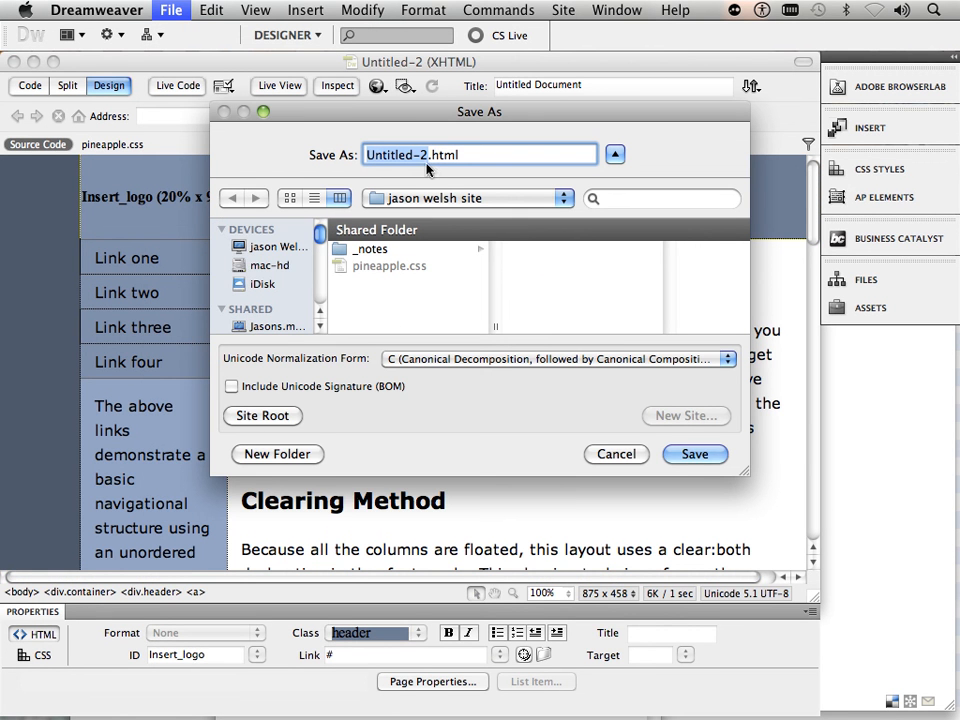
type("index")
double_click(398, 158)
left_click(712, 454)
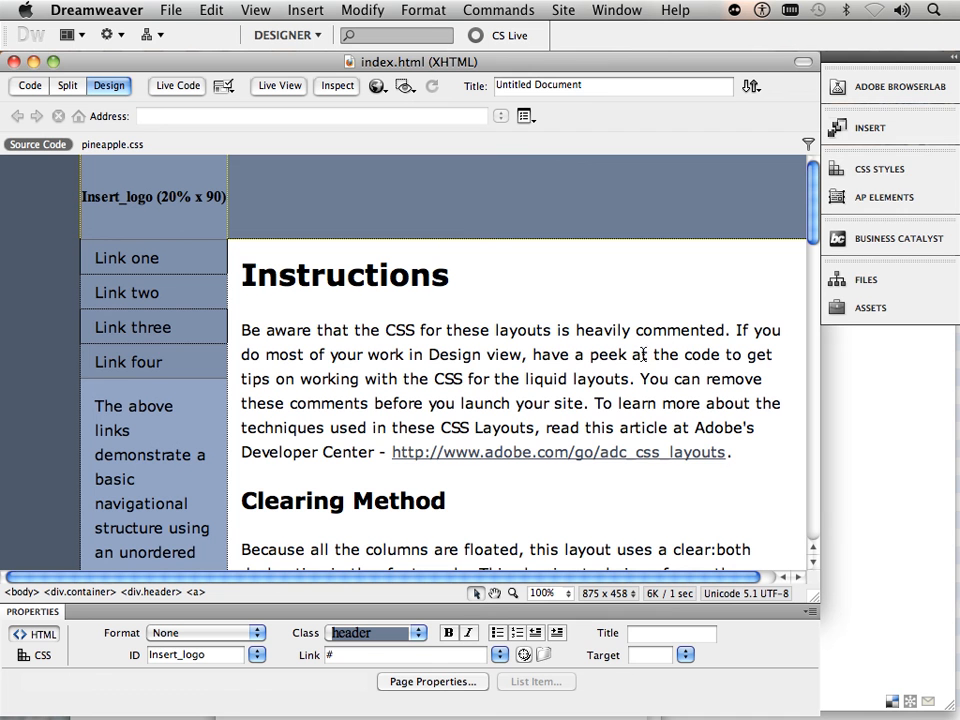
- Float the site's file list over the page and compare the remote server files with the local files
left_click(862, 282)
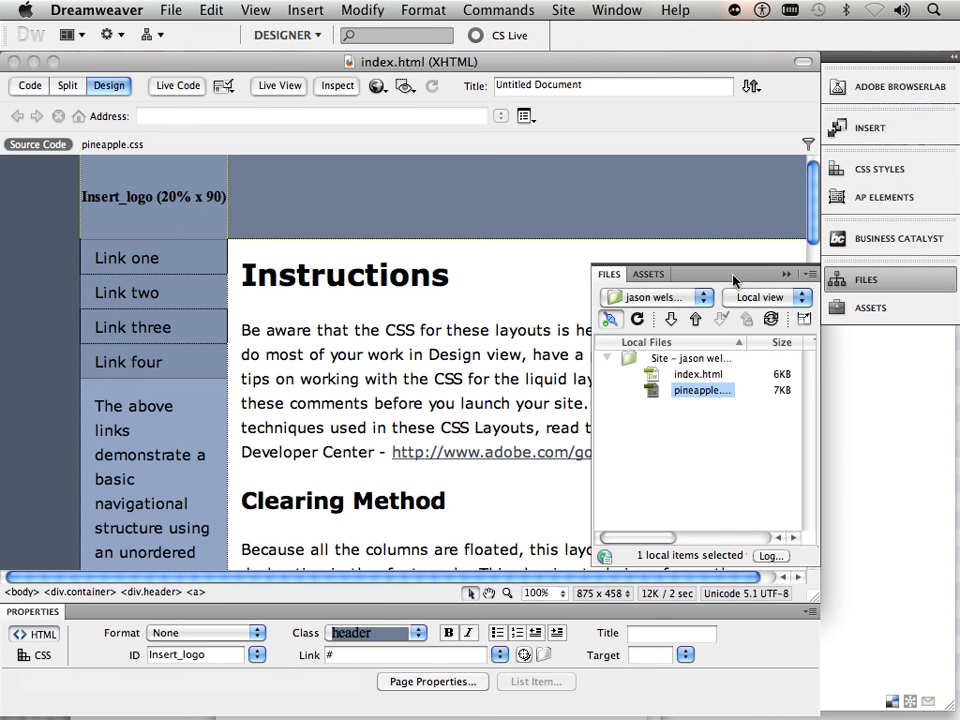
left_click_drag(734, 280, 425, 247)
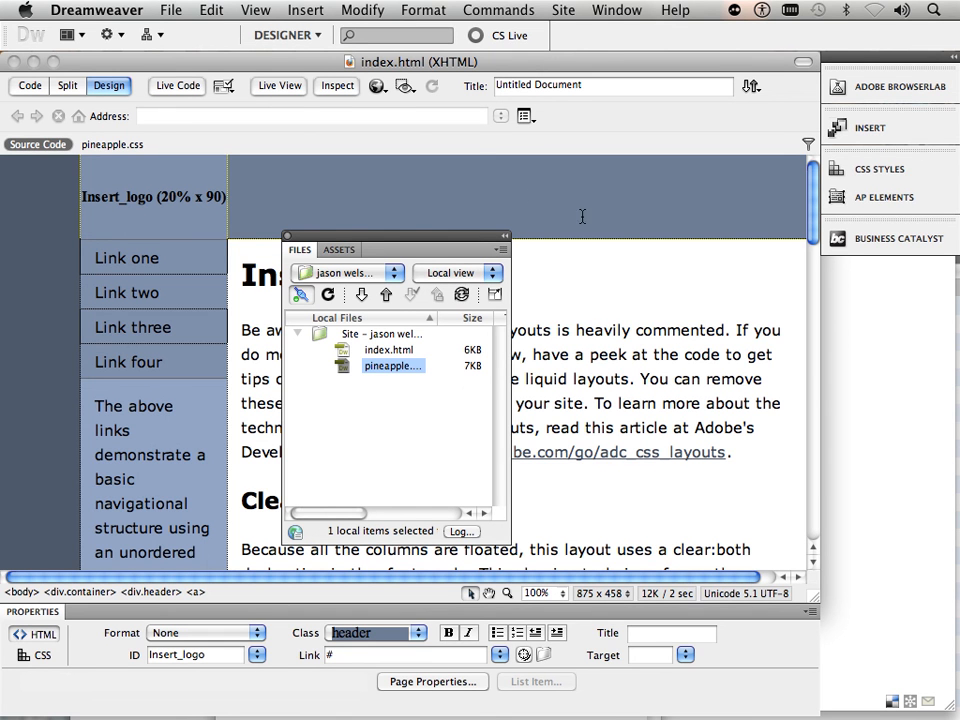
left_click(492, 273)
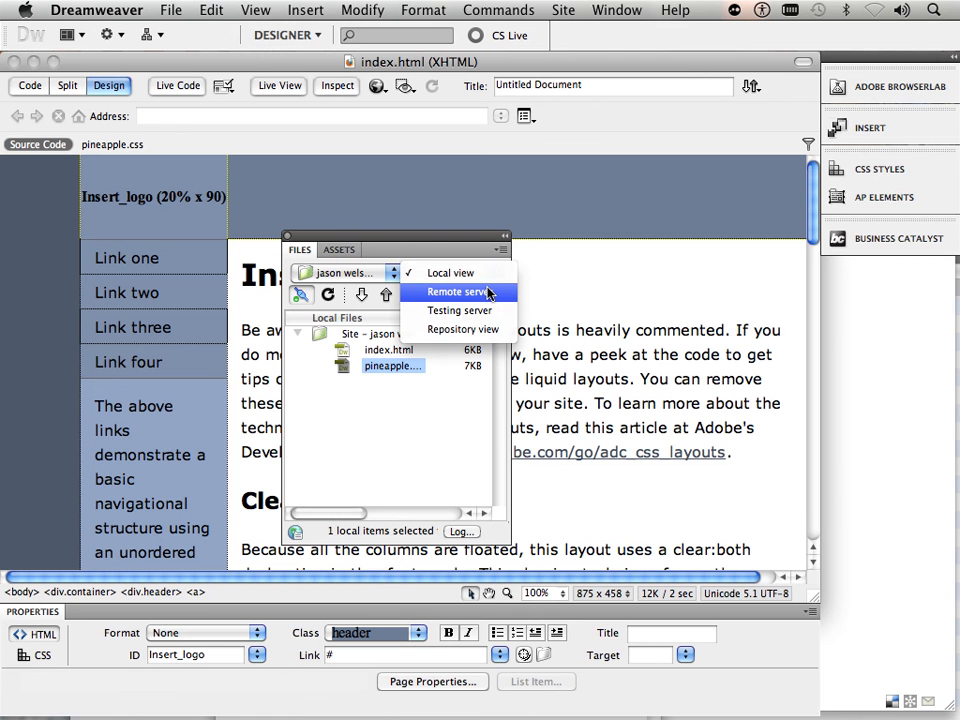
left_click(488, 292)
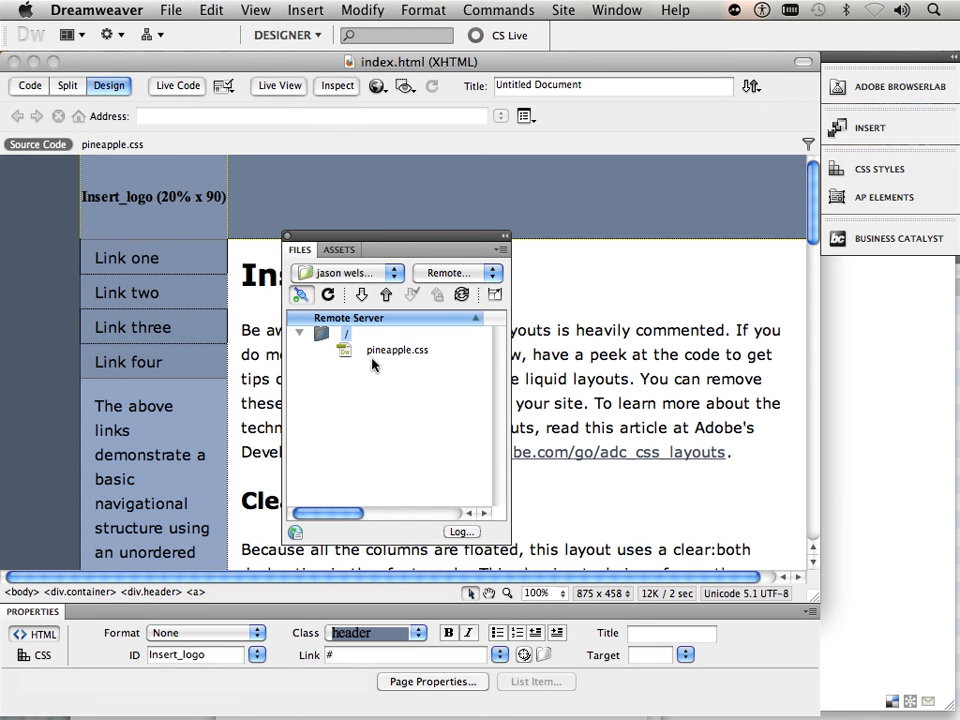
left_click(448, 272)
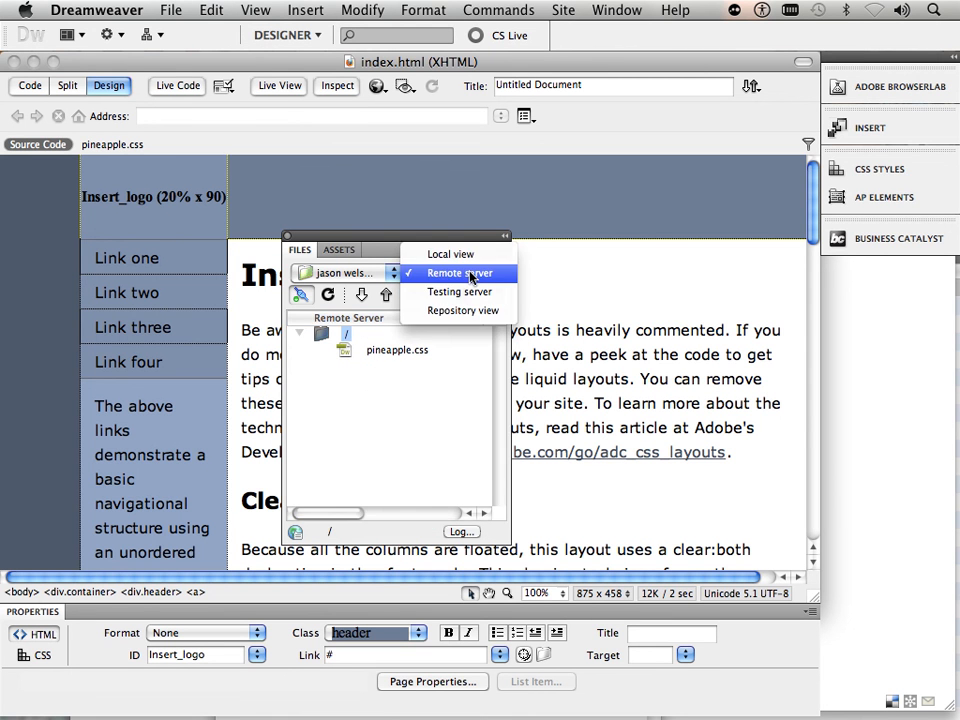
left_click(467, 256)
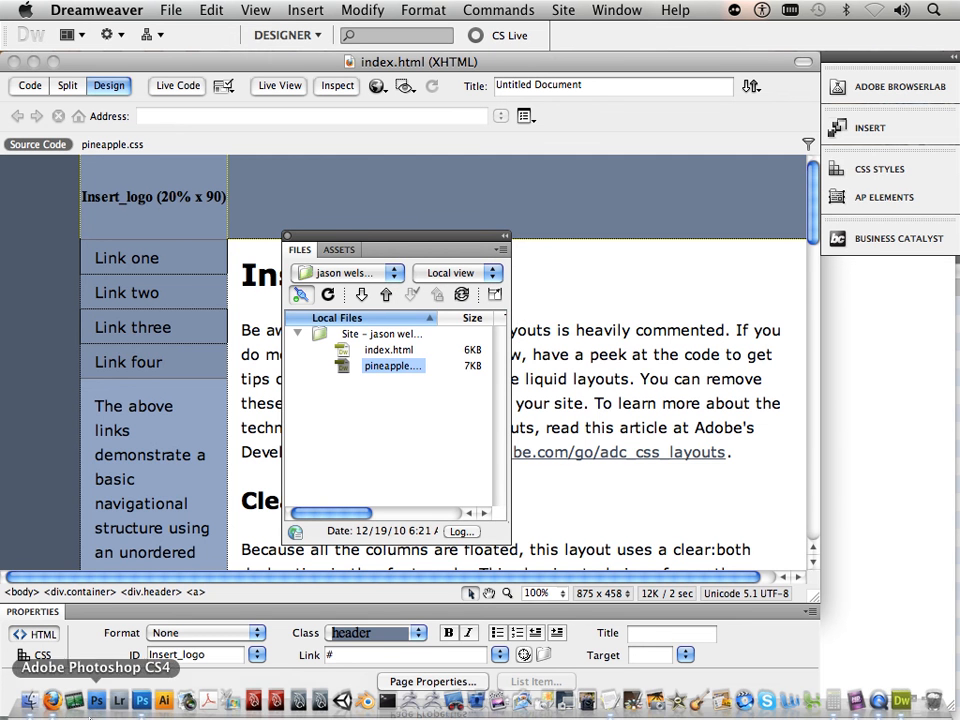
- Switch to Finder, examine the contents of the site folder on the Desktop and move its window aside
left_click(31, 700)
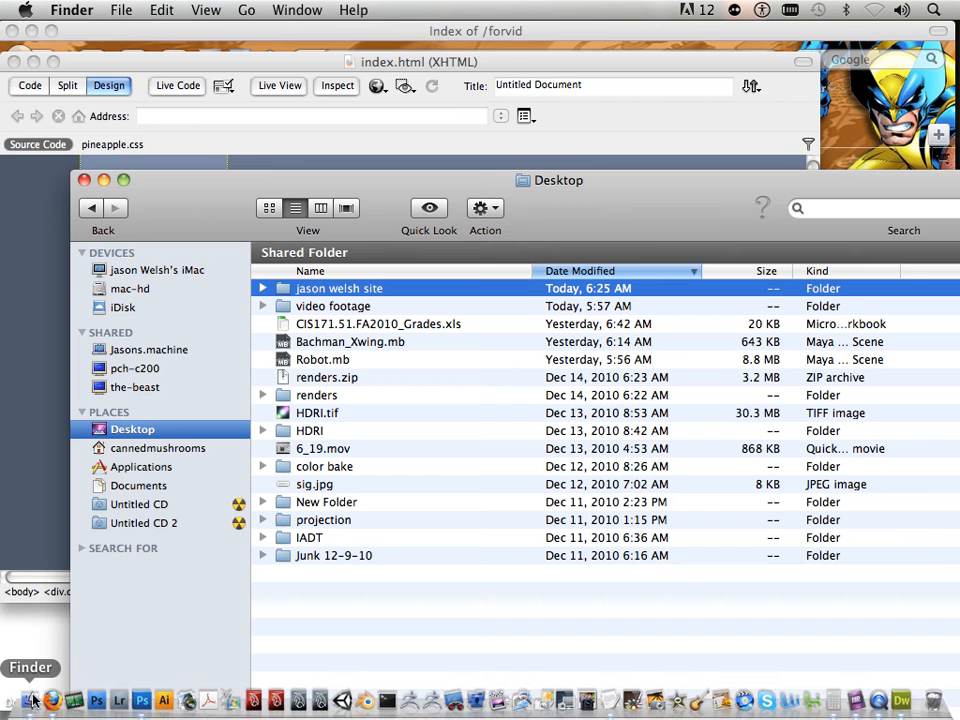
left_click(172, 447)
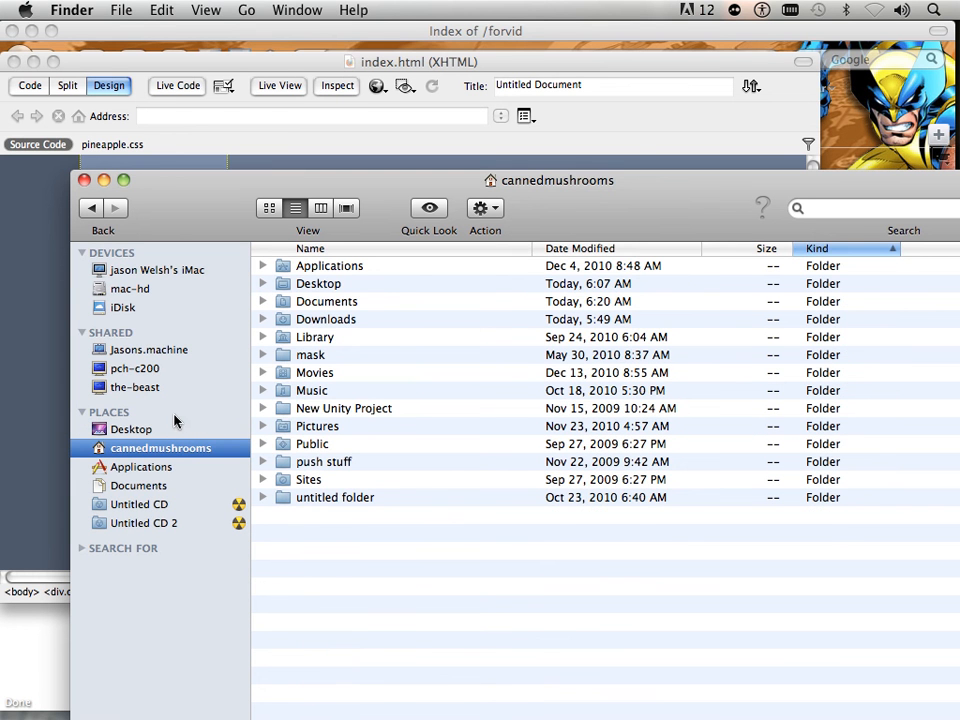
left_click(163, 432)
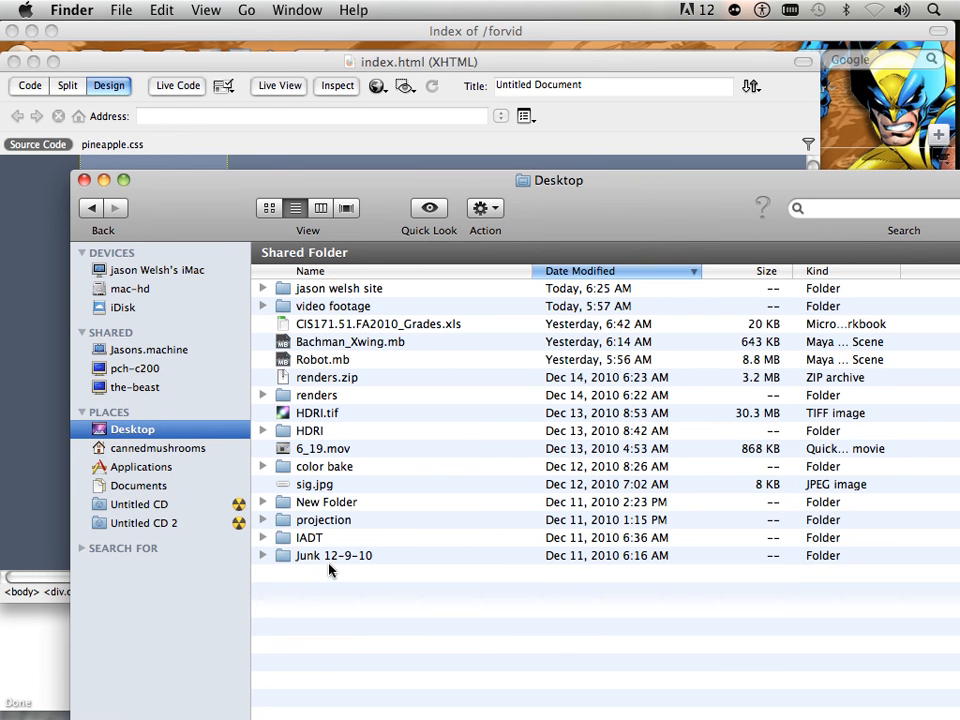
double_click(343, 290)
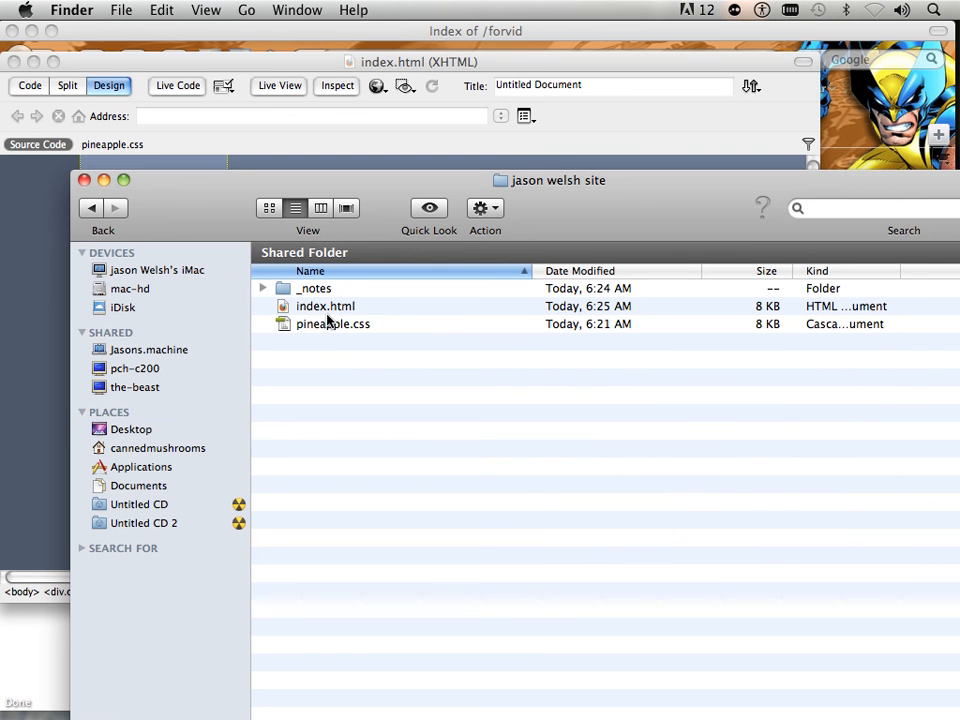
left_click_drag(200, 212, 226, 546)
- Return to Dreamweaver, check the remote server files, and upload index.html from the local view
left_click(388, 190)
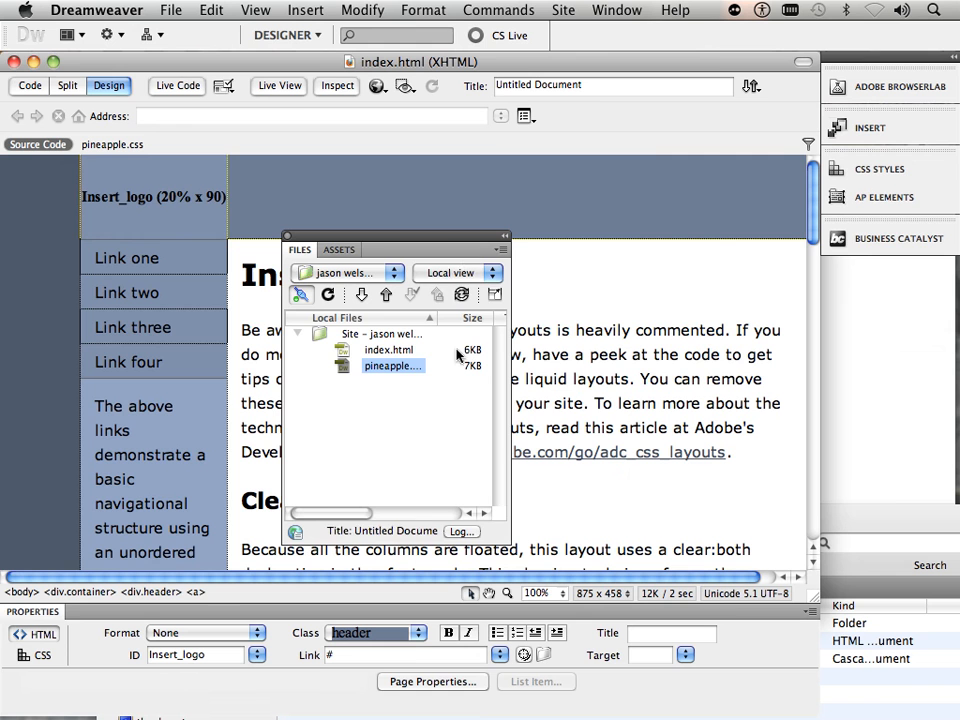
left_click(452, 278)
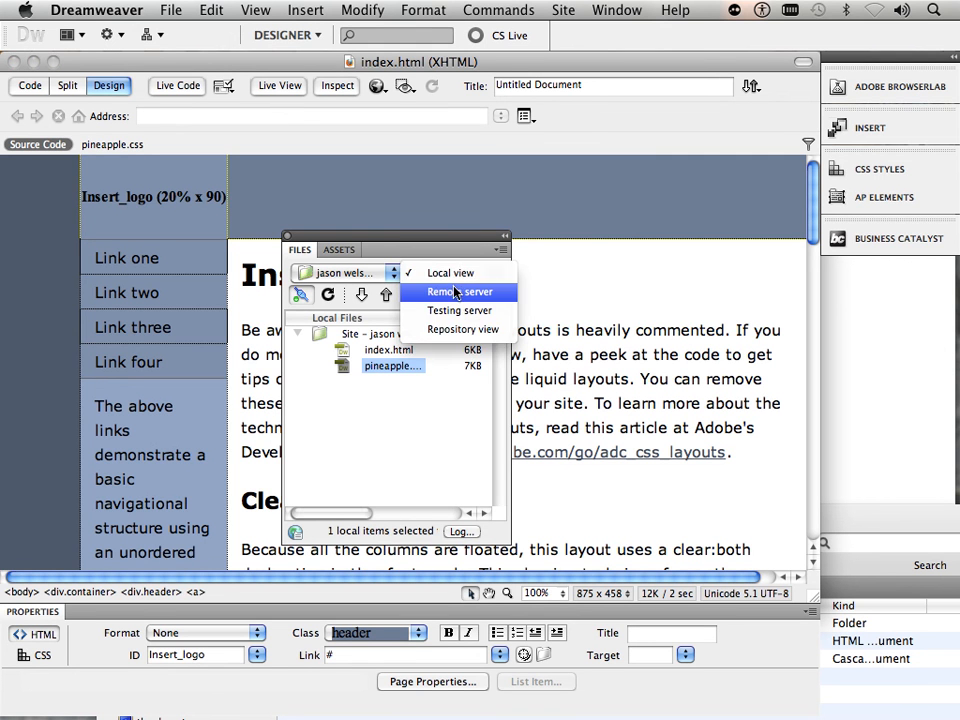
left_click(520, 293)
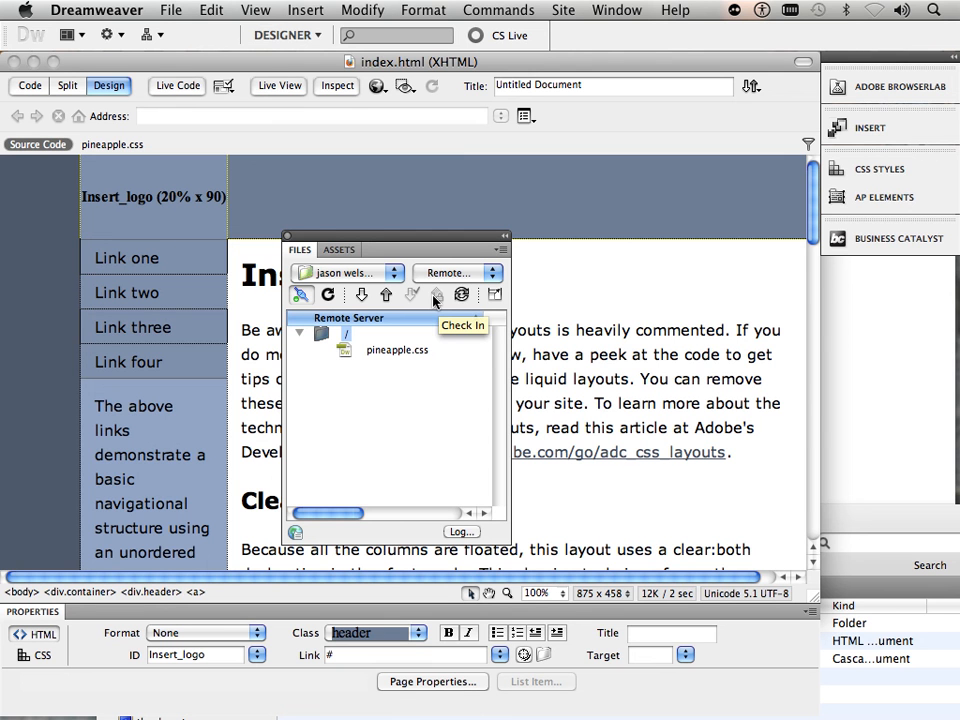
left_click(452, 272)
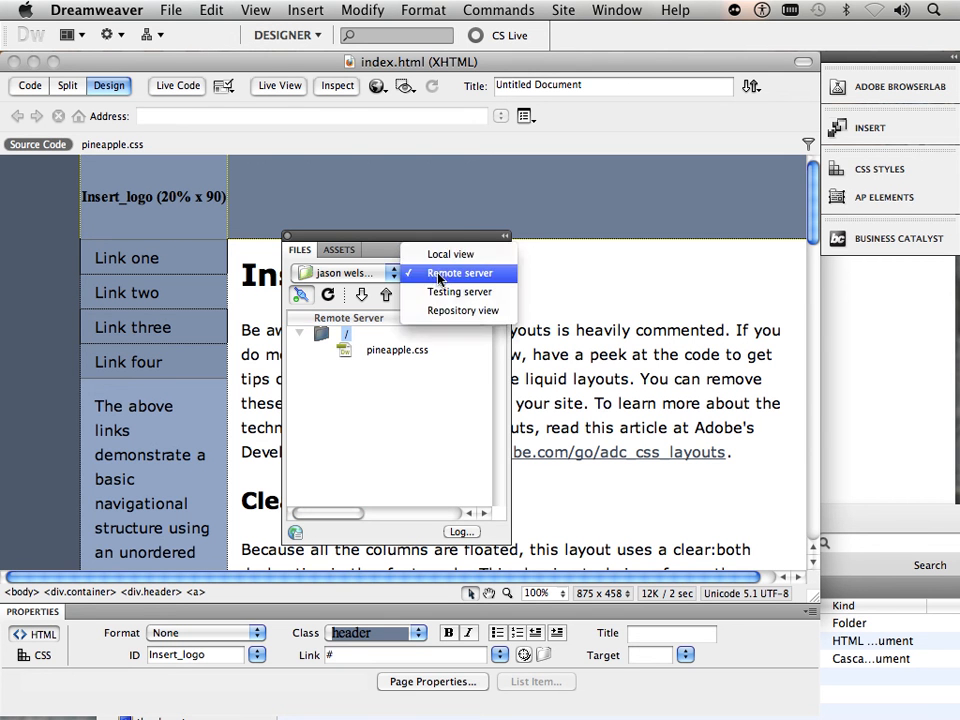
left_click(440, 256)
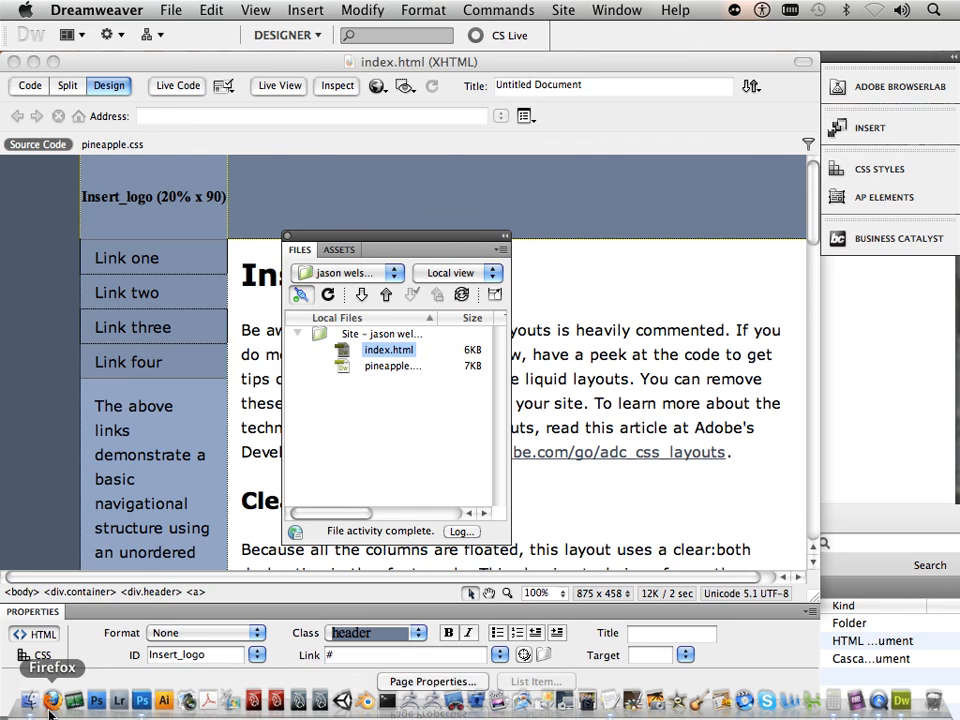
- Switch to Firefox, reload the forvid page and look over the published layout
left_click(52, 708)
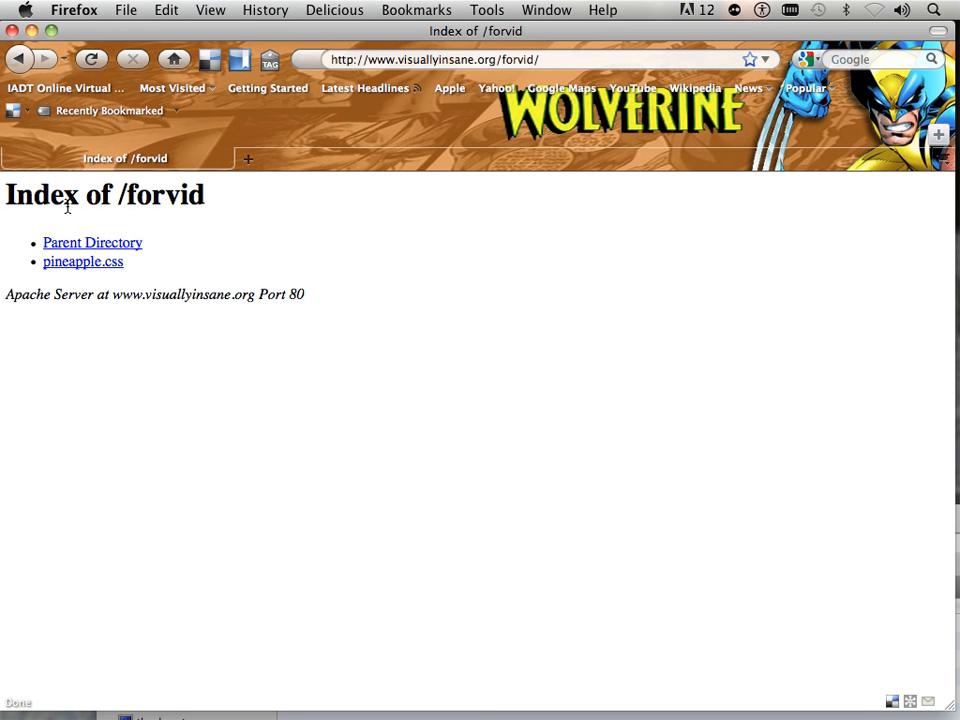
left_click_drag(71, 205, 238, 194)
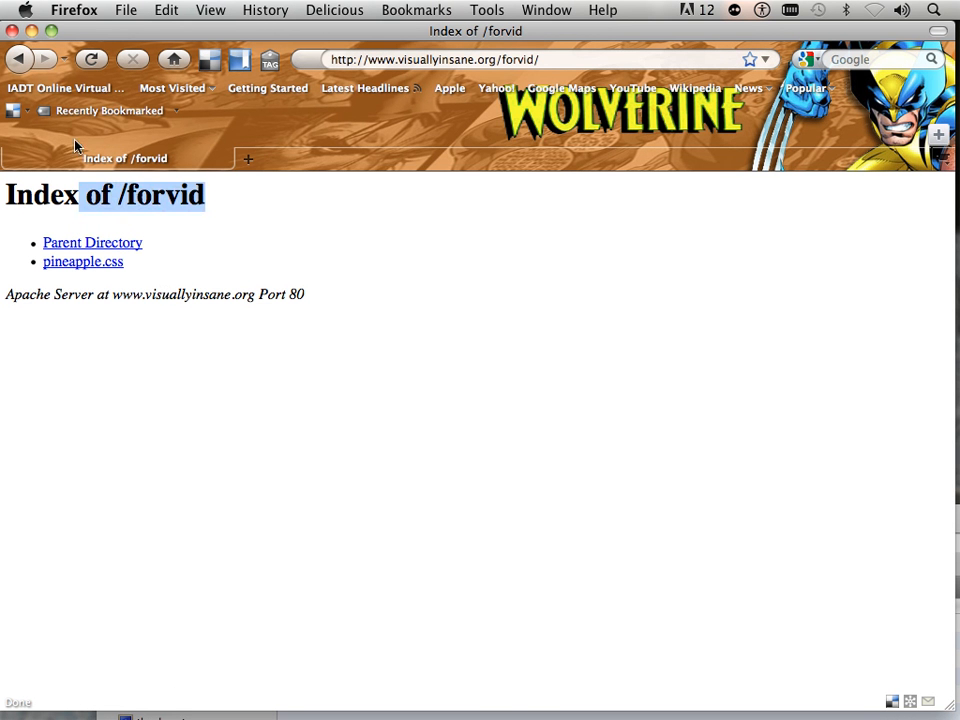
left_click(88, 60)
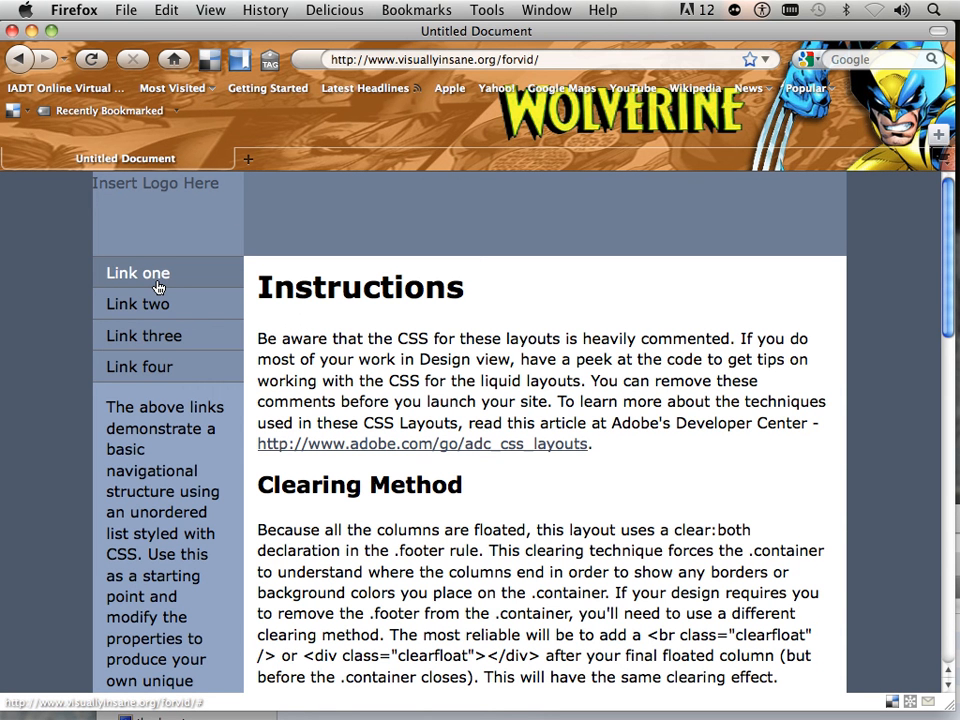
scroll(157, 287, "down", 5)
scroll(157, 287, "up", 3)
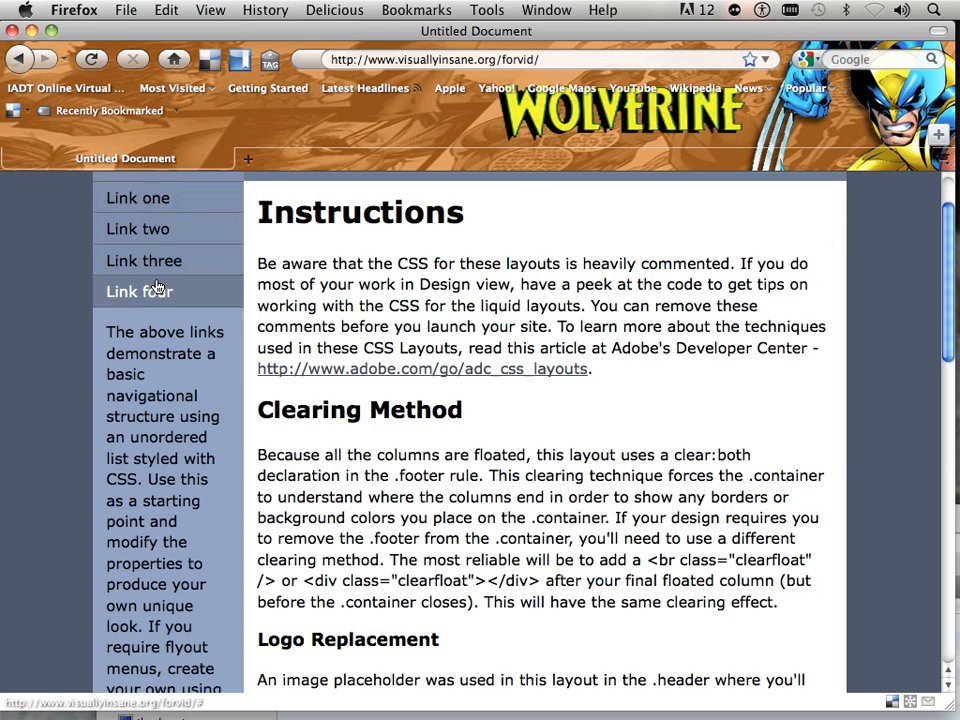
scroll(157, 287, "up", 2)
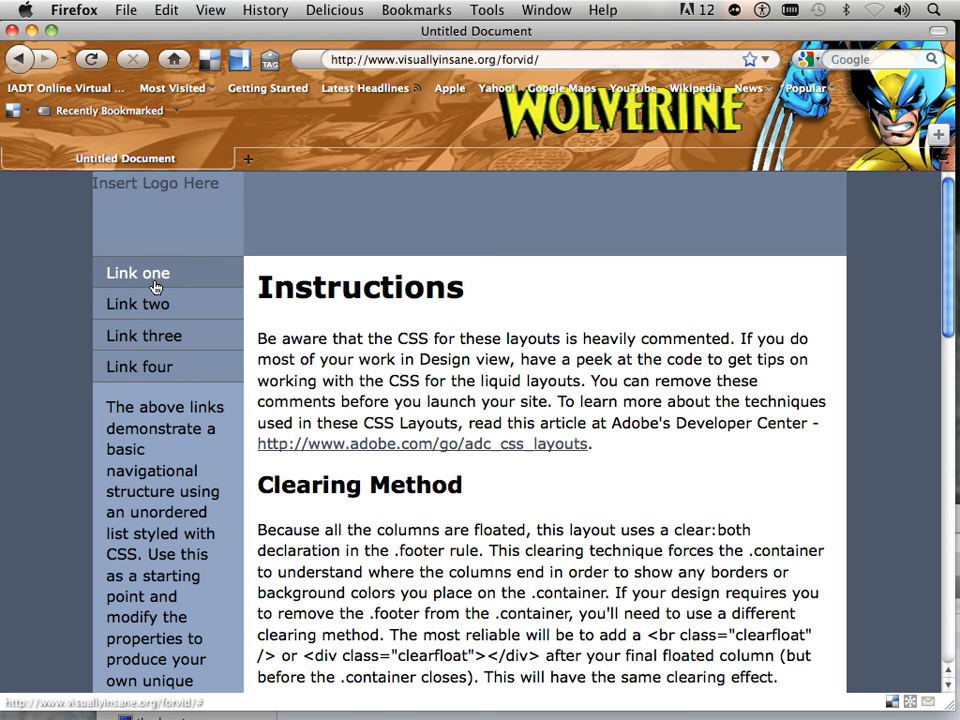